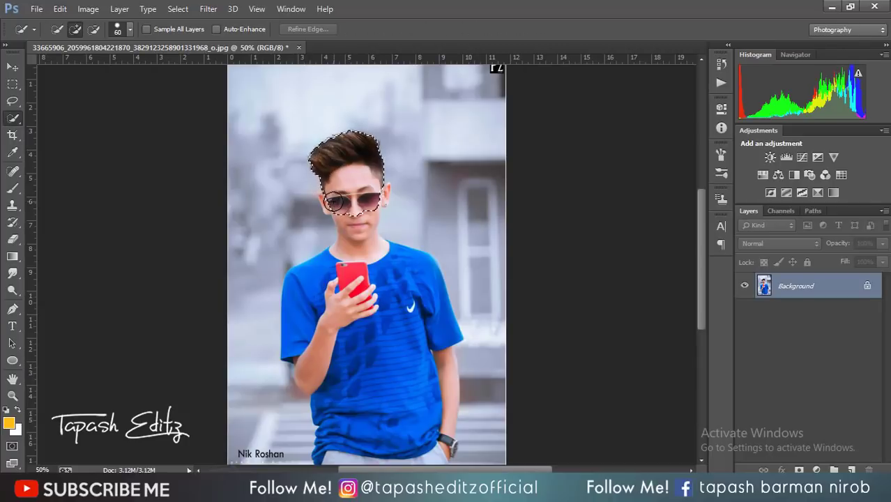
Select the boy, mask him out, and brush the light halo off the left hair edge.
mouse_move(341, 195)
mouse_down()
mouse_move(312, 312)
mouse_move(439, 376)
mouse_up()
scroll(439, 349, down, 3)
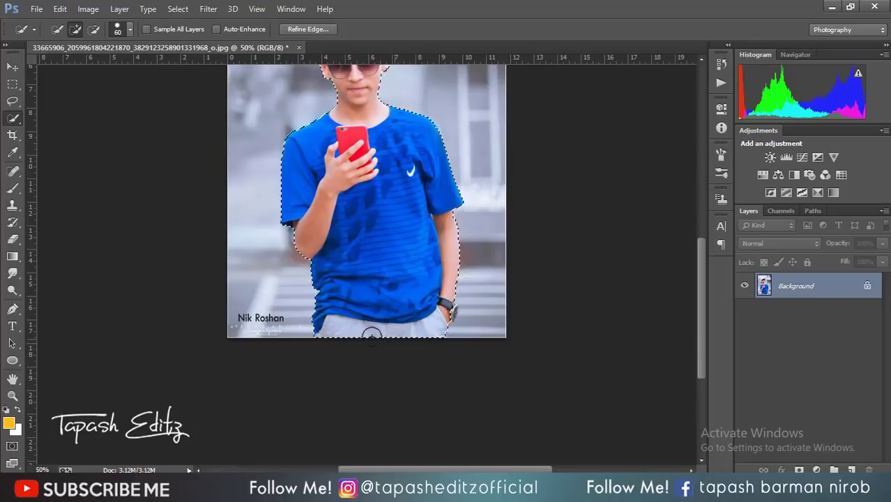
scroll(441, 309, up, 3)
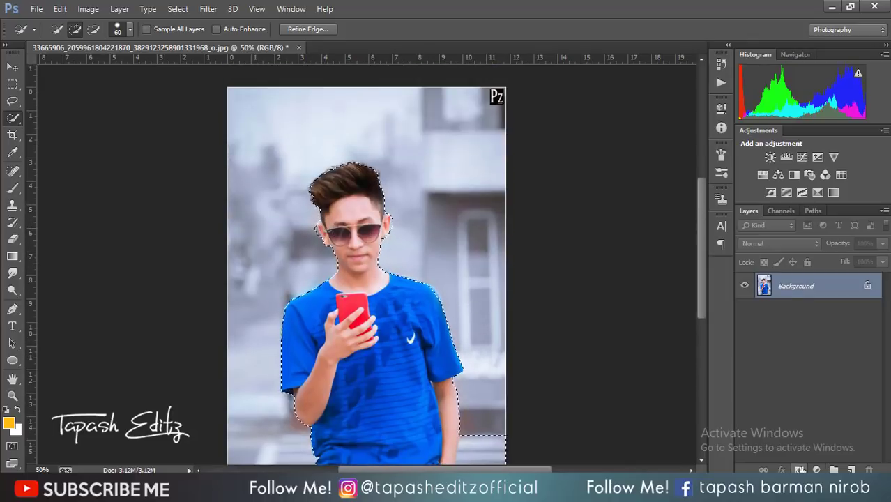
key(alt+ctrl+r)
drag(313, 183, 382, 174)
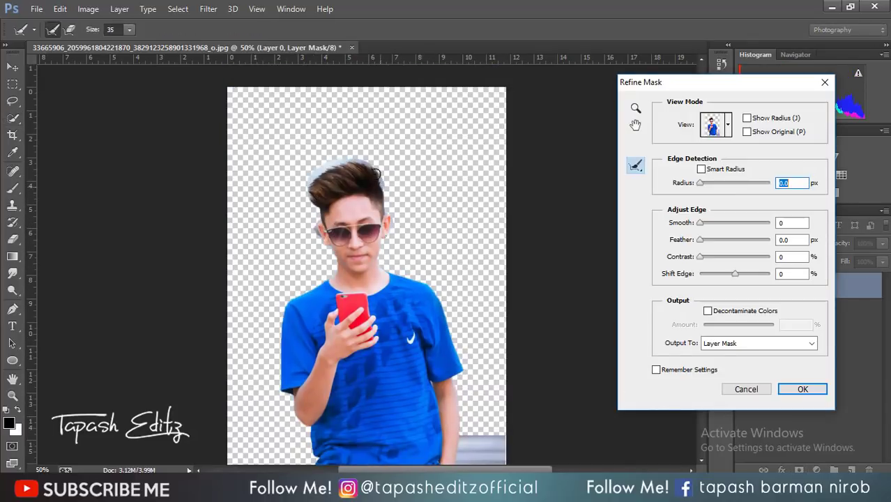
click(783, 389)
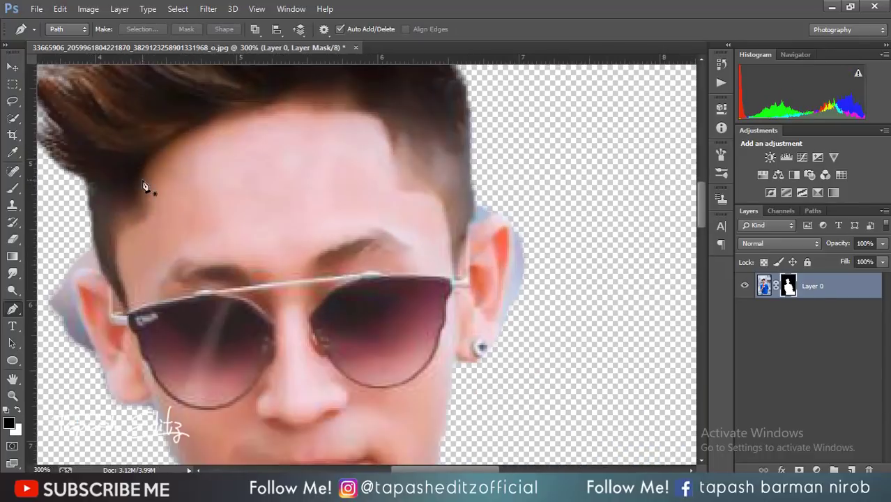
Trace a pen path along the left ear and down the jaw line toward the chin.
drag(71, 272, 95, 270)
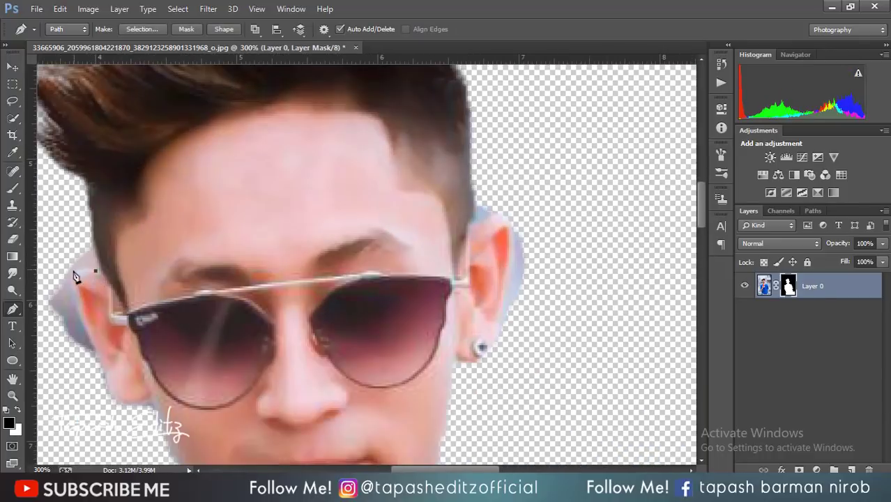
click(90, 335)
click(103, 362)
click(105, 380)
scroll(111, 390, down, 3)
click(113, 335)
click(136, 343)
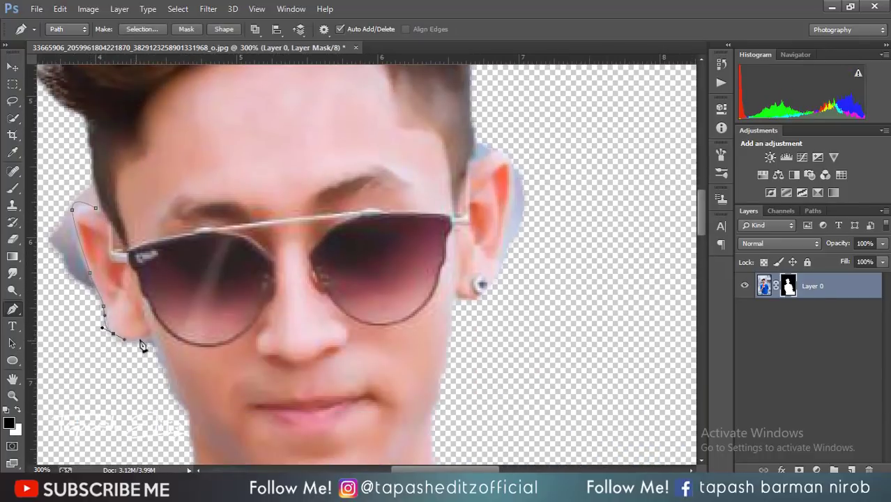
click(152, 338)
scroll(153, 338, down, 4)
click(164, 266)
click(181, 311)
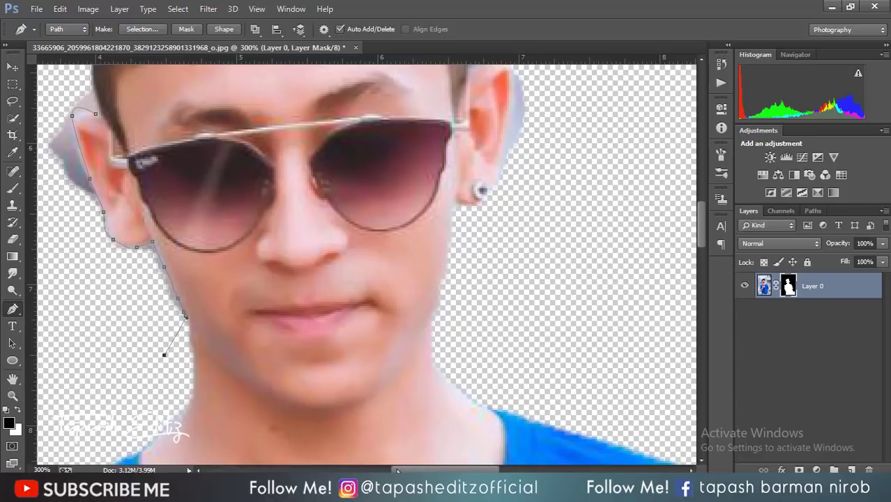
Close the path around the left-ear scrap, make it a selection, and target the layer's pixels.
scroll(184, 317, left, 5)
click(227, 236)
drag(262, 79, 288, 80)
click(283, 115)
right_click(302, 106)
click(354, 165)
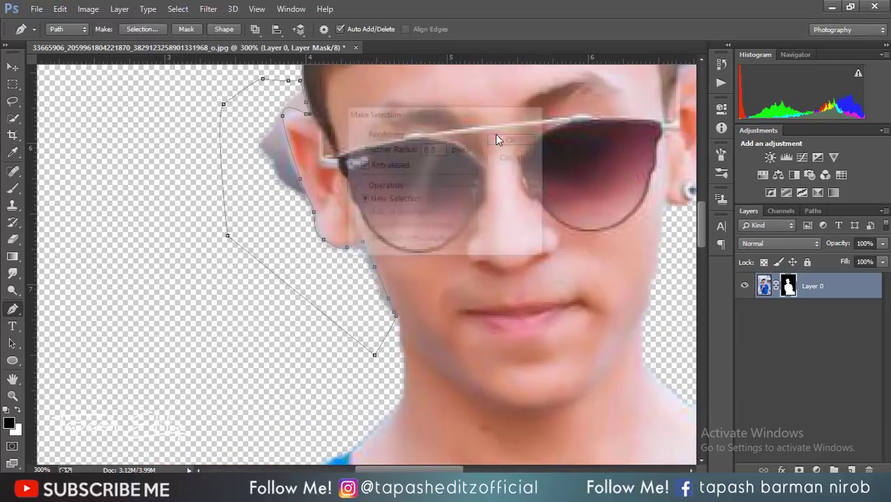
key(Return)
click(764, 286)
Trace the background scrap beside the right ear, select it, delete it and deselect.
scroll(366, 264, right, 3)
scroll(461, 279, up, 4)
scroll(461, 279, right, 5)
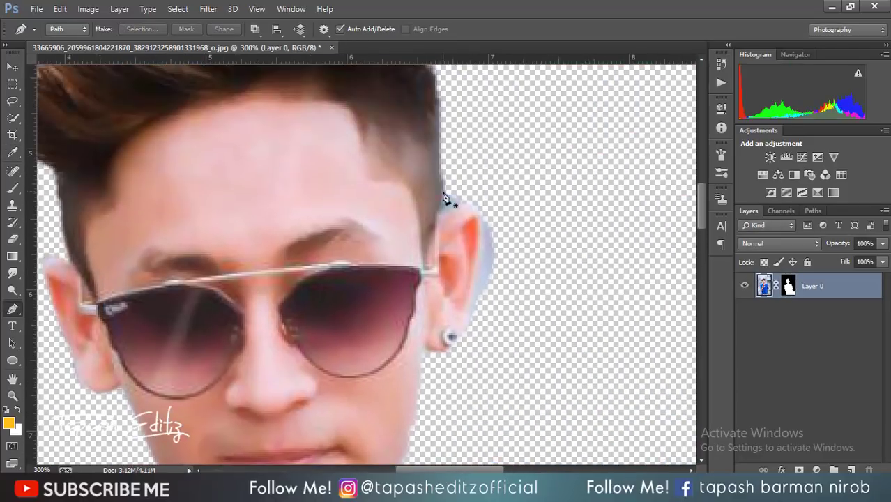
click(443, 216)
click(462, 204)
click(478, 223)
drag(475, 259, 471, 289)
click(465, 312)
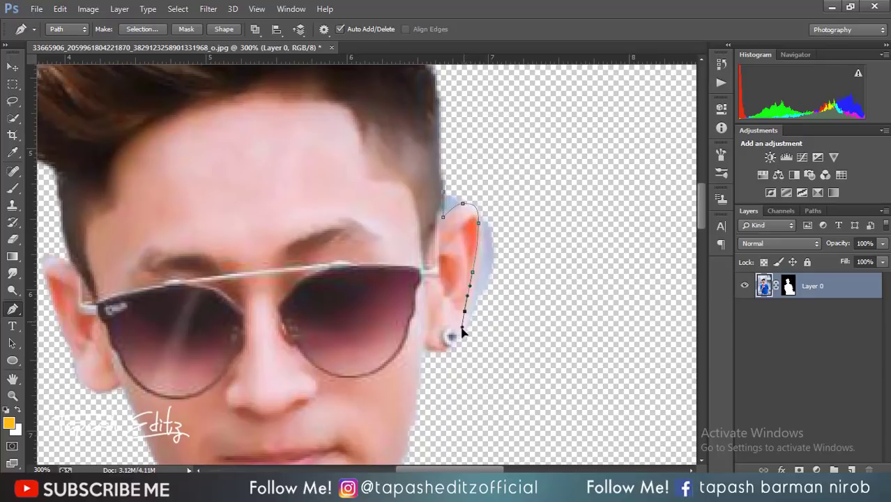
click(496, 355)
click(556, 292)
click(532, 157)
click(444, 217)
click(141, 29)
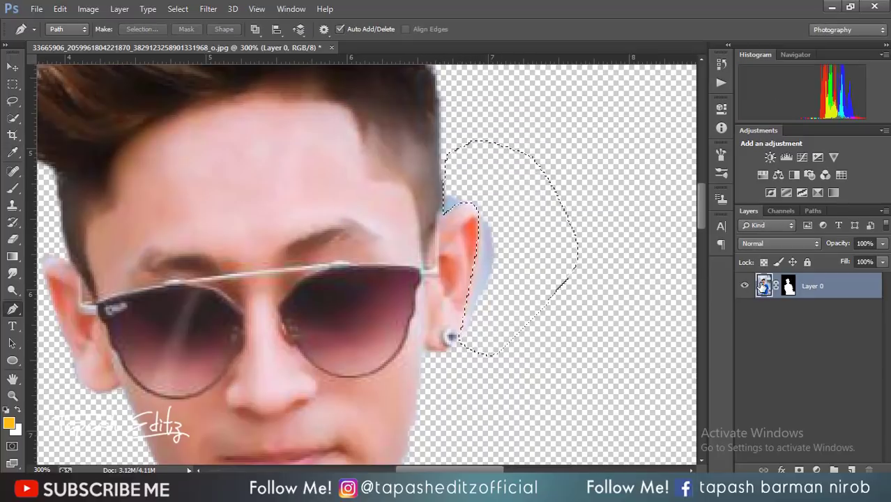
key(Delete)
key(ctrl+d)
At 100% zoom, trace a closed path around the grey patch beside the right arm.
key(ctrl+0)
key(ctrl+1)
scroll(550, 221, down, 2)
click(550, 217)
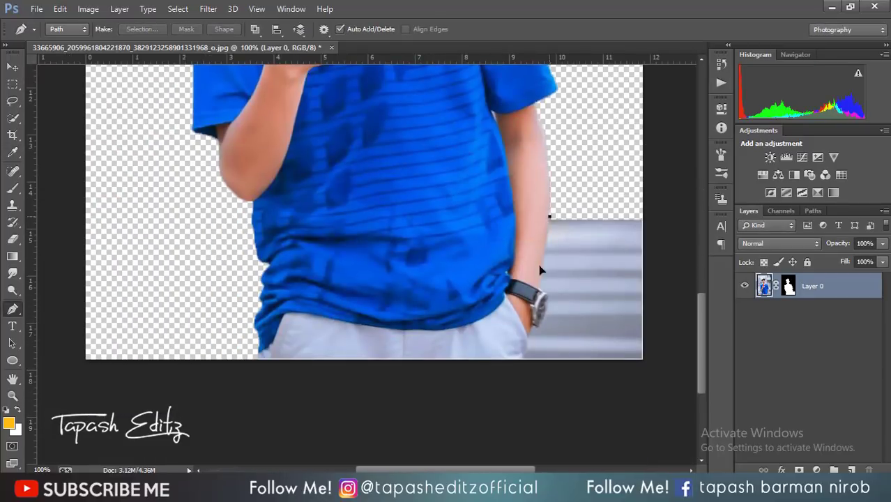
click(542, 272)
click(548, 300)
click(546, 331)
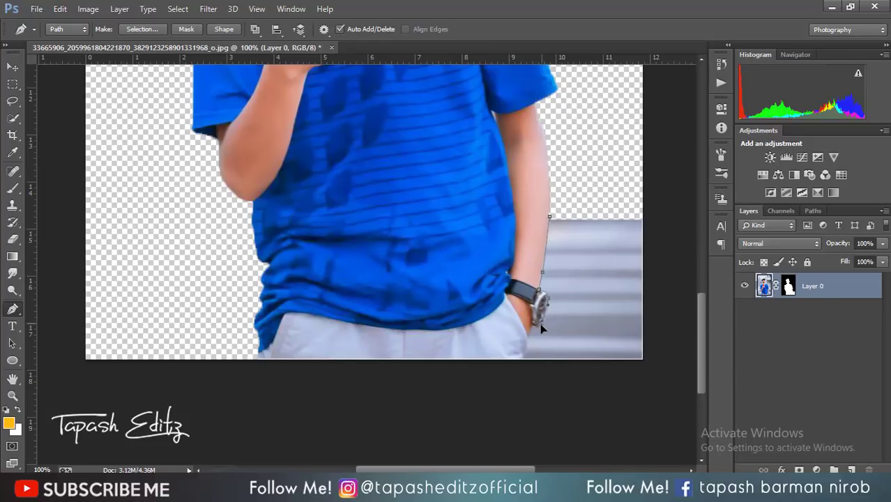
click(523, 359)
click(686, 359)
click(667, 165)
click(550, 217)
Turn the arm path into a selection, delete the grey patch, deselect, and zoom out.
right_click(563, 209)
click(600, 230)
click(513, 139)
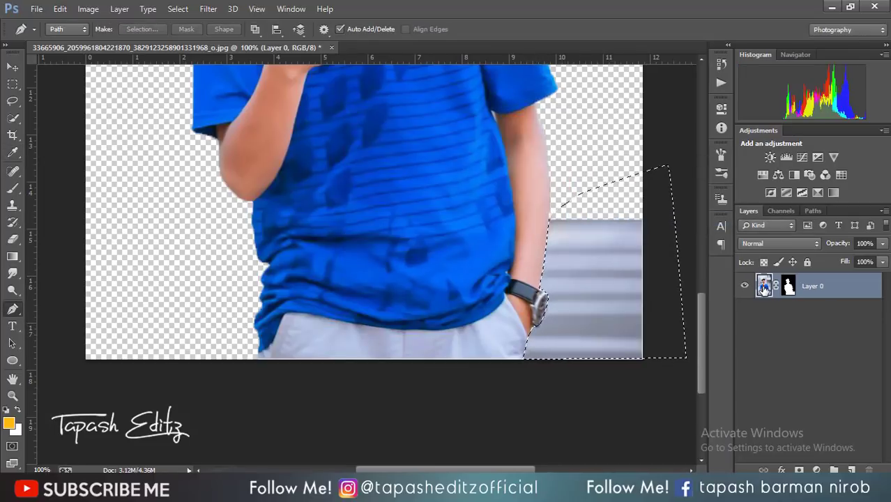
key(Delete)
key(ctrl+d)
key(ctrl+0)
key(ctrl+plus)
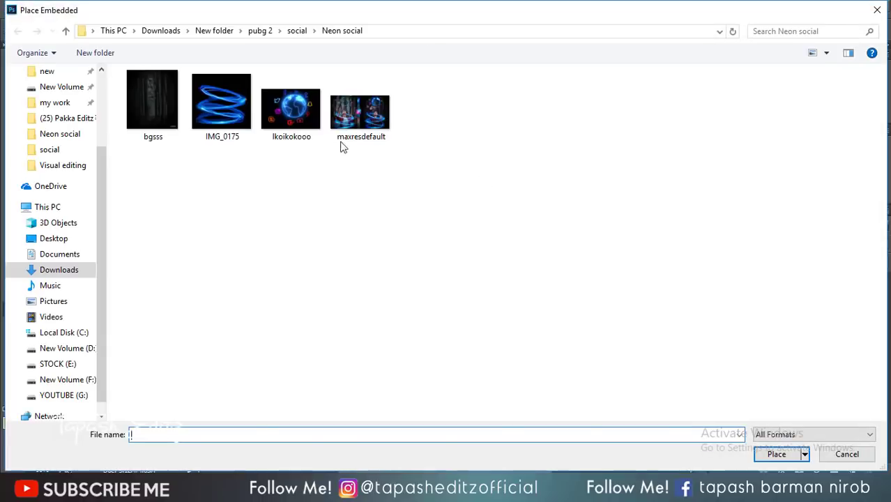
Place the bgsss forest image, scale it to fill the canvas, and move it below Layer 0.
click(165, 112)
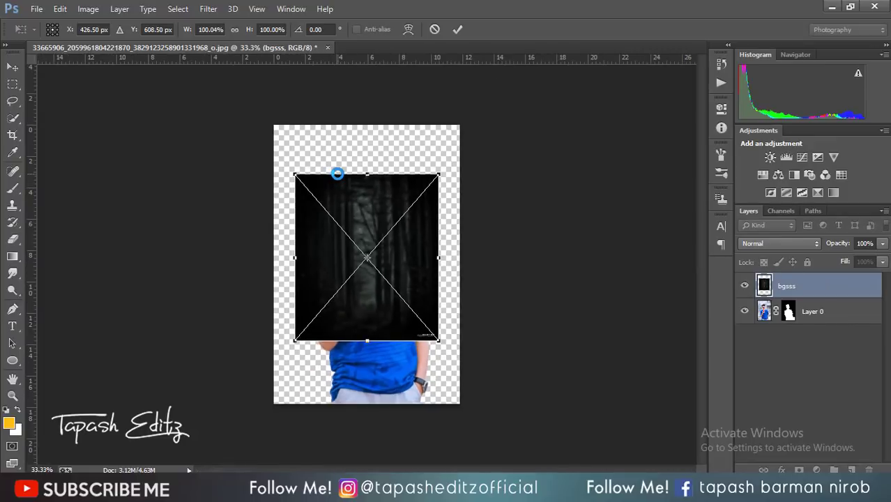
drag(446, 172, 521, 136)
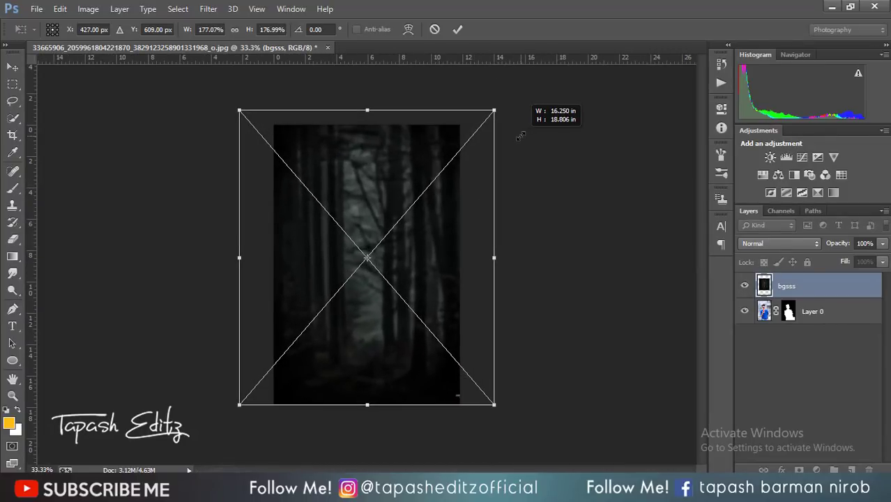
click(457, 29)
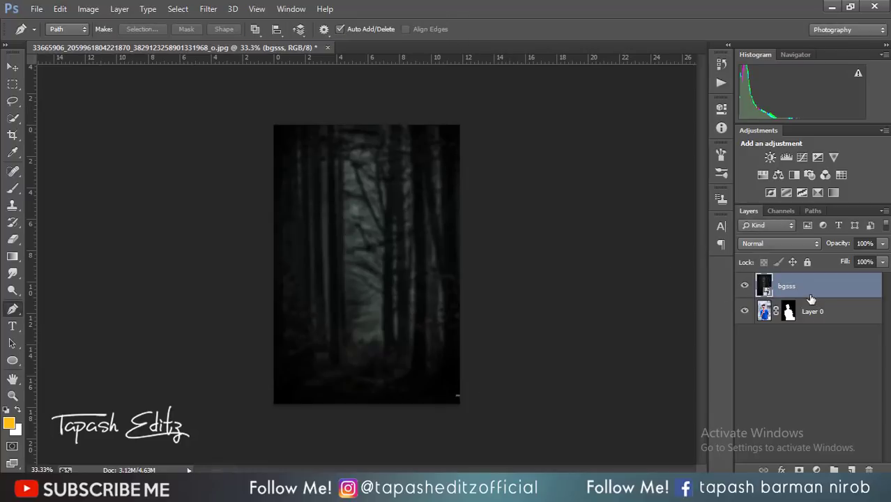
drag(810, 298, 811, 363)
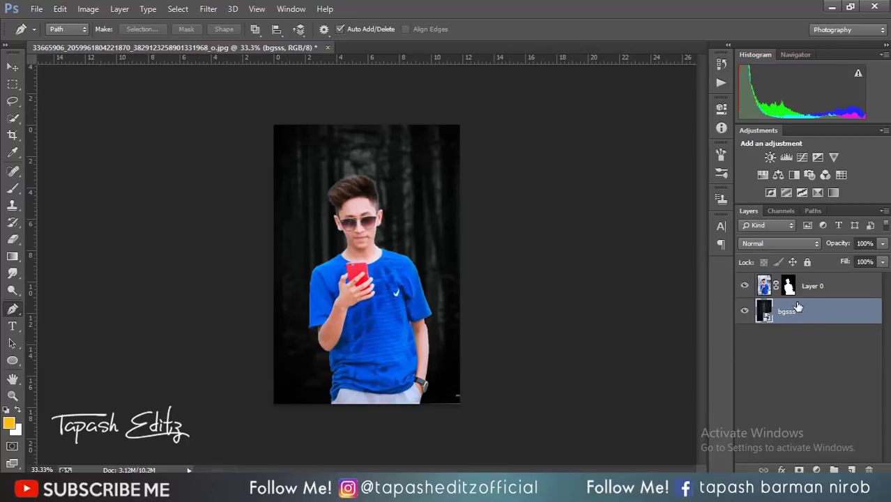
Open Refine Mask on the boy's mask, brush the top hair edge, and adjust Shift Edge.
click(787, 285)
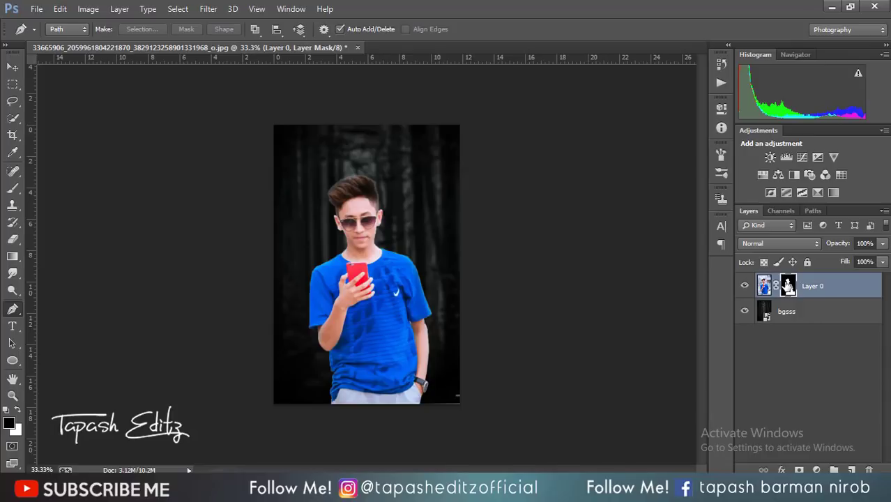
right_click(787, 285)
click(786, 389)
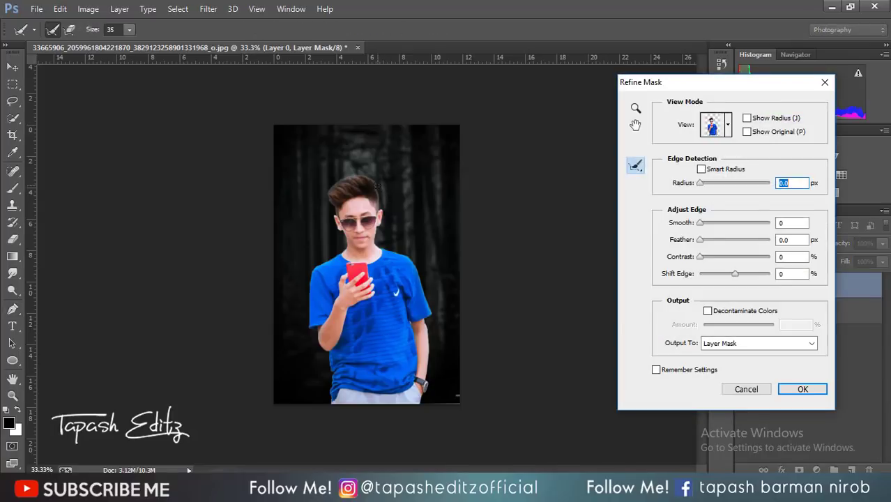
mouse_move(357, 174)
mouse_down()
mouse_move(339, 179)
mouse_move(332, 208)
mouse_up()
key(Tab)
key(Tab)
drag(729, 273, 748, 279)
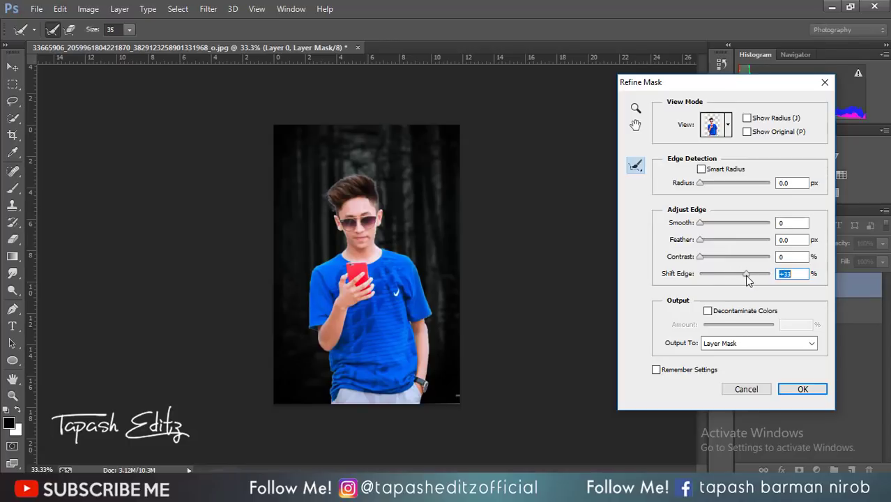
Set the Smart Radius to 0.3 px, leave Feather and Contrast at 0, and apply.
text(0)
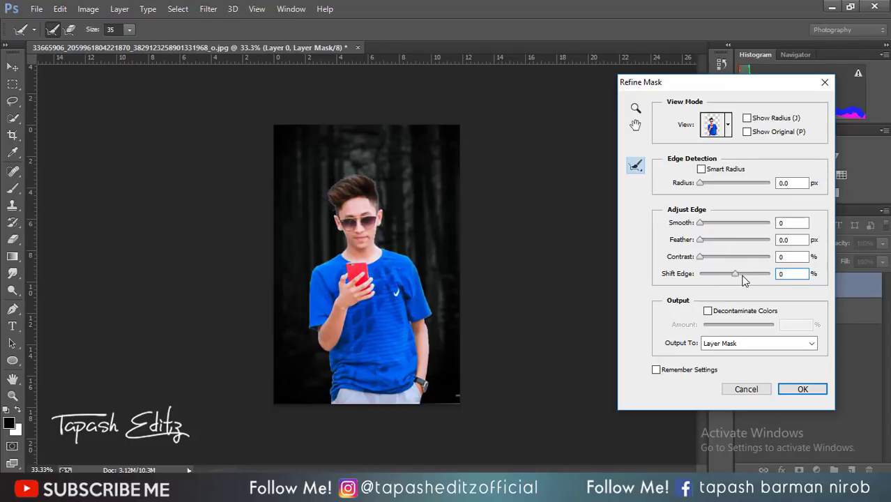
click(711, 184)
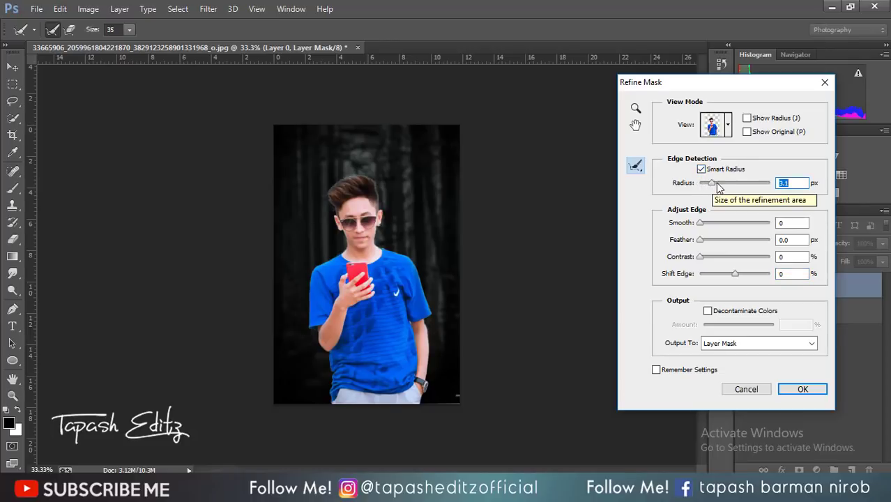
click(721, 184)
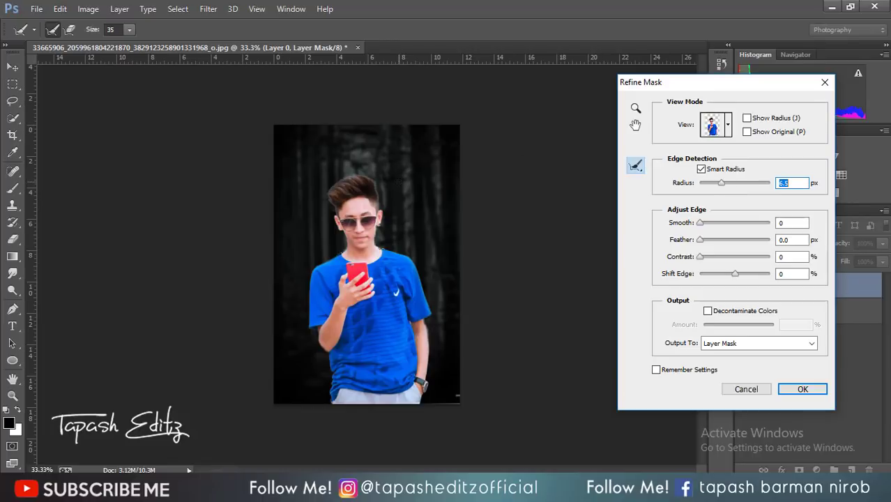
click(702, 183)
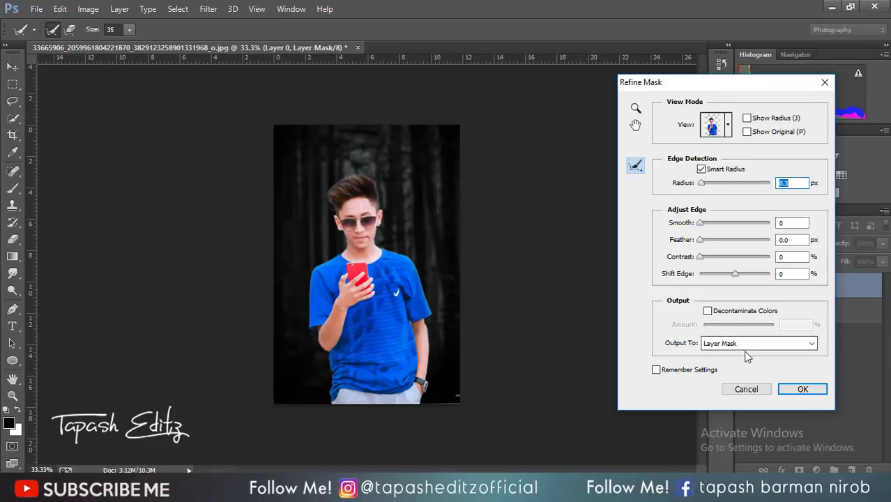
drag(714, 241, 697, 240)
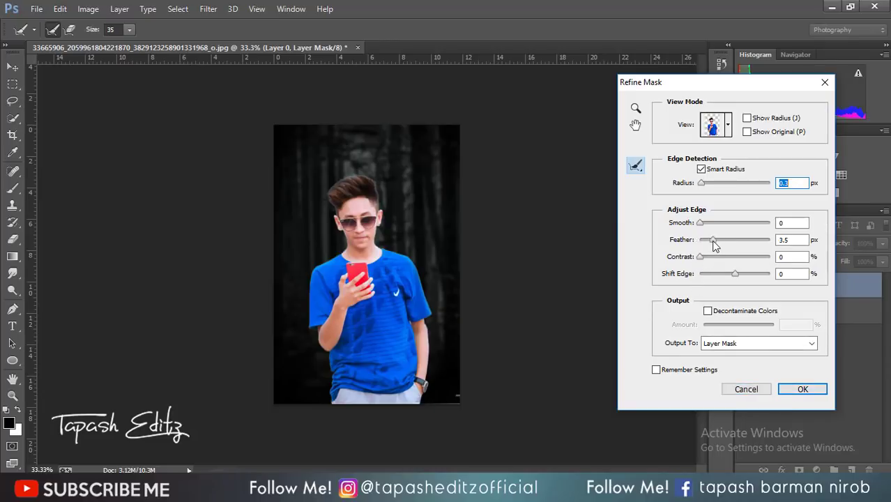
click(720, 258)
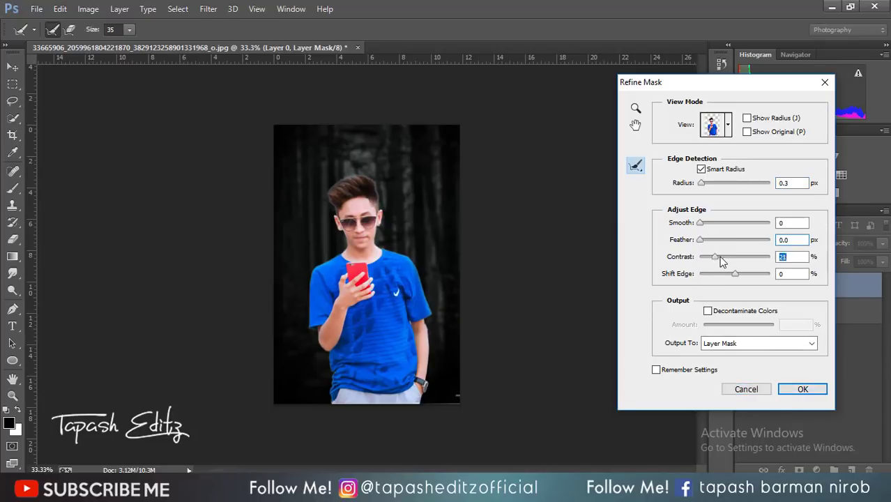
drag(716, 257, 695, 258)
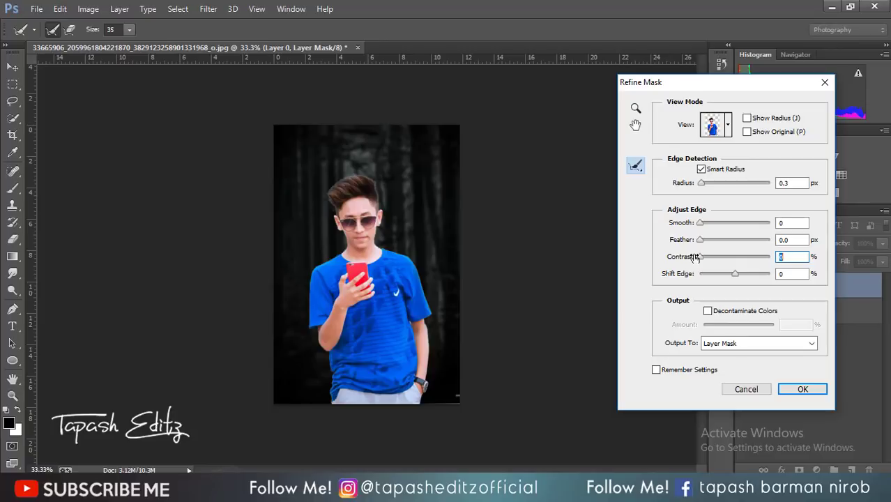
click(746, 389)
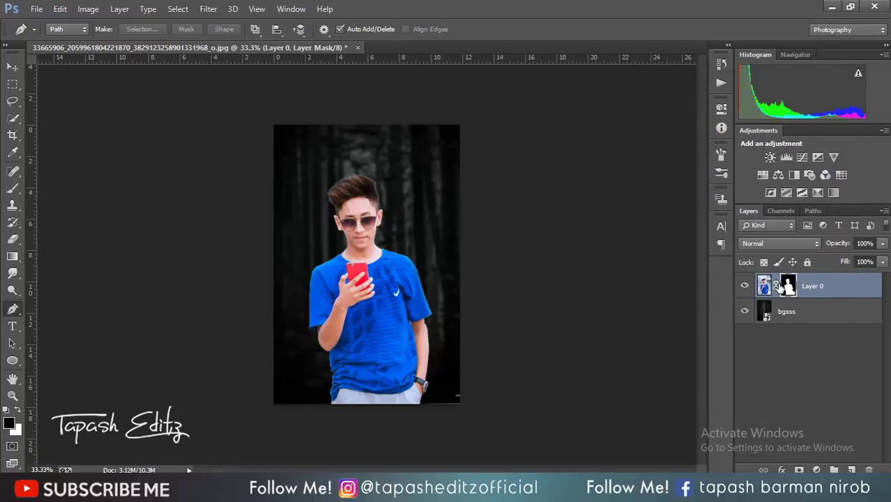
Rasterize the bgsss background layer.
click(792, 313)
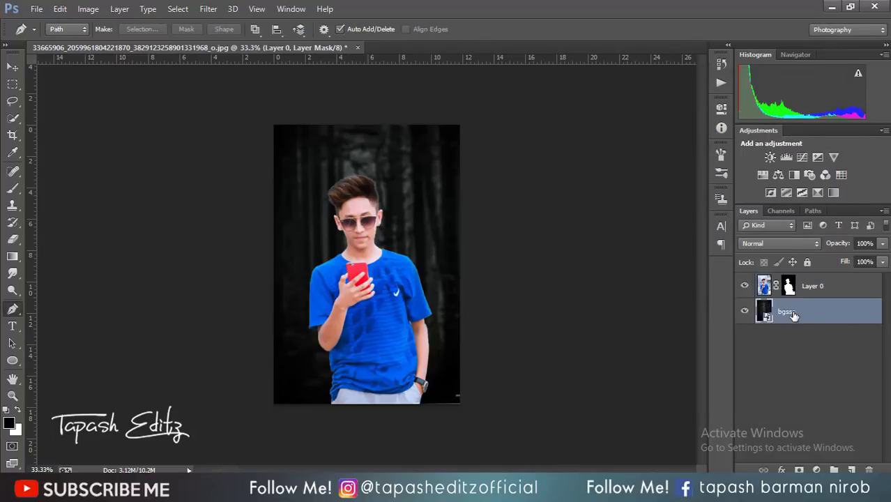
right_click(792, 314)
click(559, 200)
Colorize the background with Hue/Saturation: Hue 176, Saturation 70, Lightness -2.
click(88, 8)
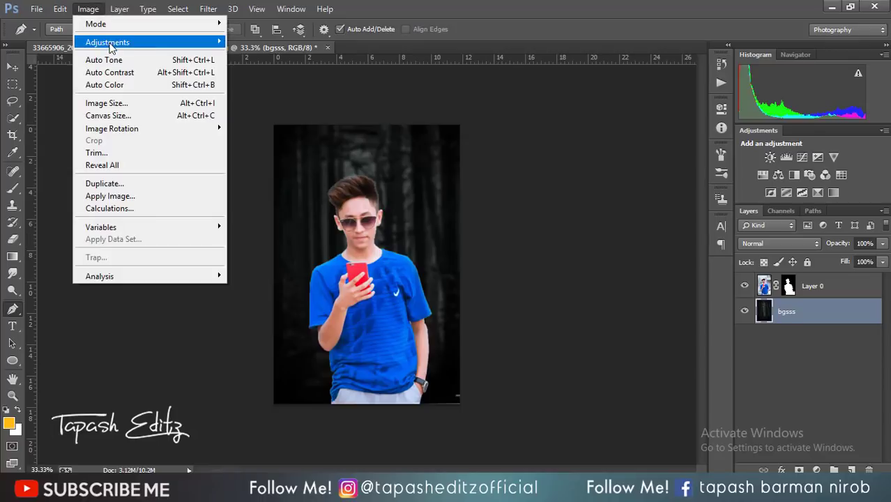
mouse_move(107, 43)
click(258, 109)
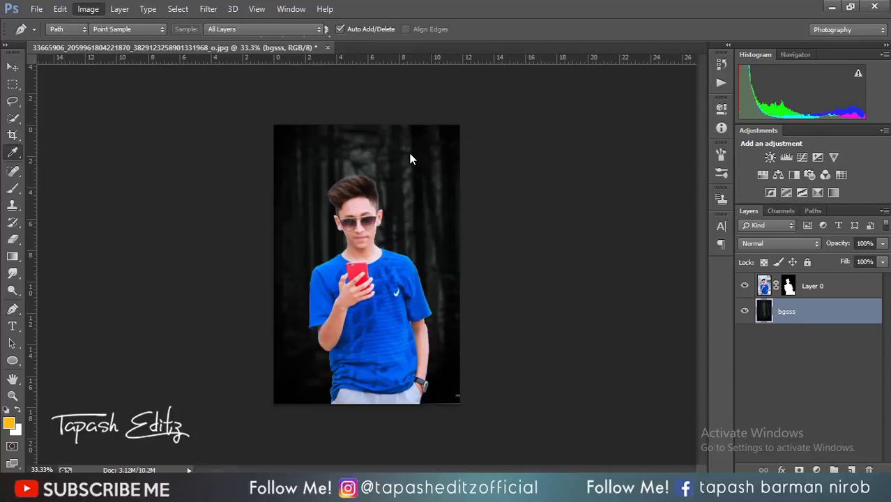
mouse_move(672, 159)
mouse_down()
mouse_move(613, 157)
mouse_move(720, 160)
mouse_move(693, 159)
mouse_up()
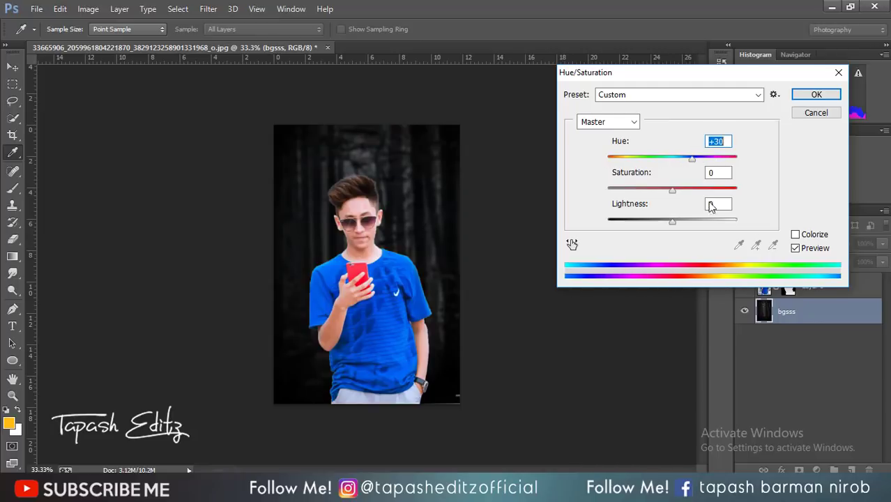
click(796, 235)
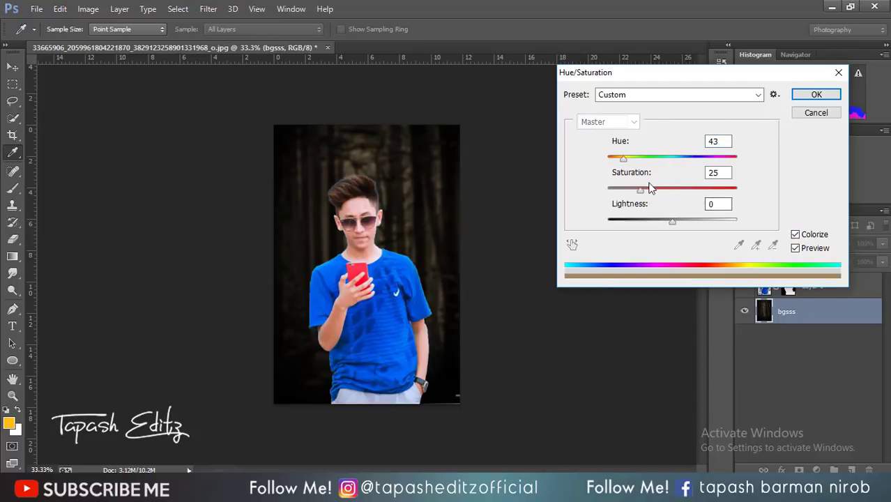
drag(640, 190, 698, 190)
mouse_move(624, 159)
mouse_down()
mouse_move(677, 159)
mouse_move(673, 168)
mouse_up()
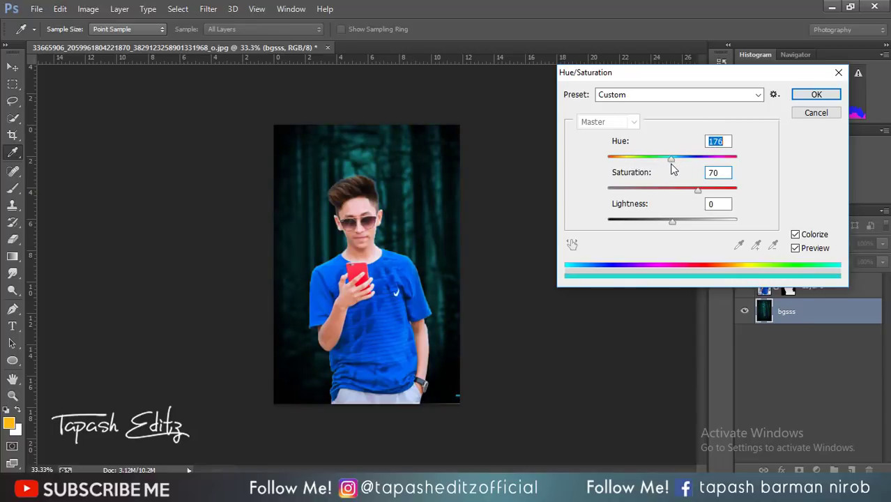
mouse_move(672, 222)
mouse_down()
mouse_move(679, 222)
mouse_move(669, 222)
mouse_up()
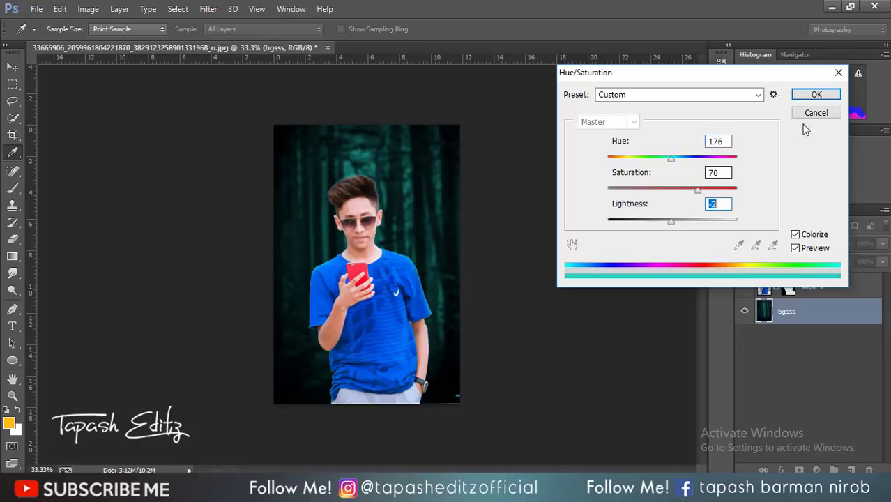
click(816, 94)
Refine the boy's mask with Smooth 16 and Feather 2.4 px.
key(p)
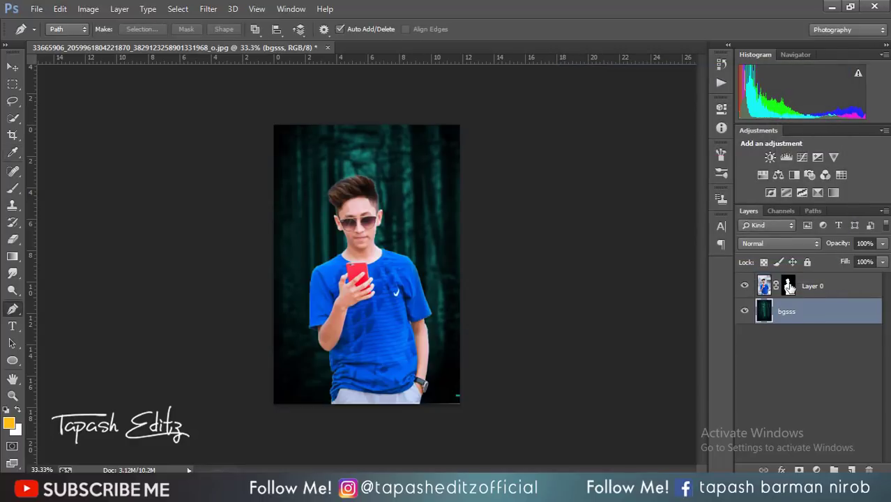
click(789, 286)
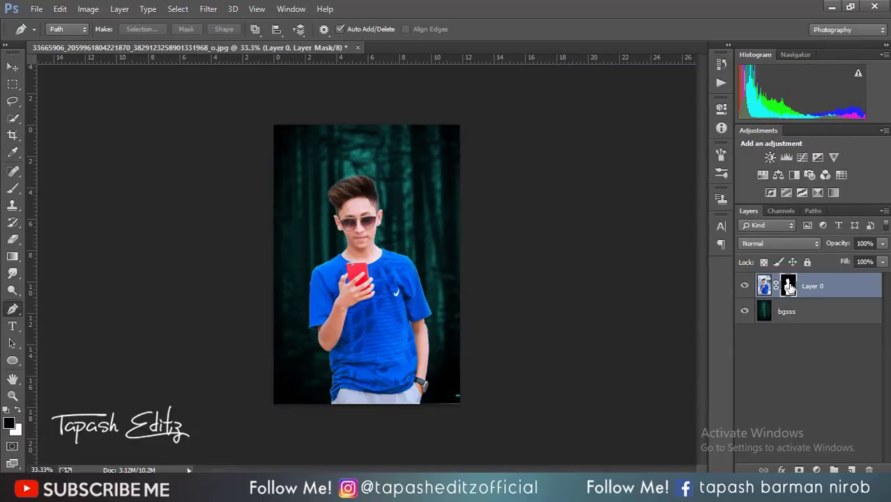
right_click(788, 286)
click(780, 391)
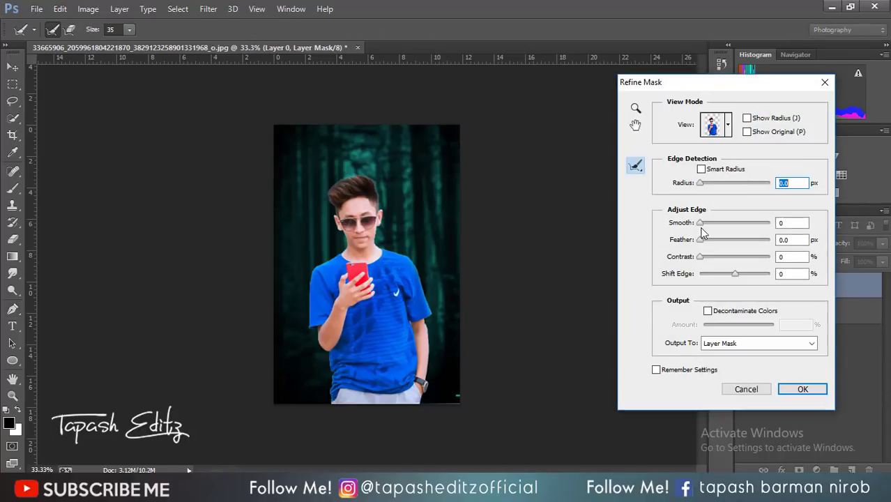
drag(704, 223, 711, 224)
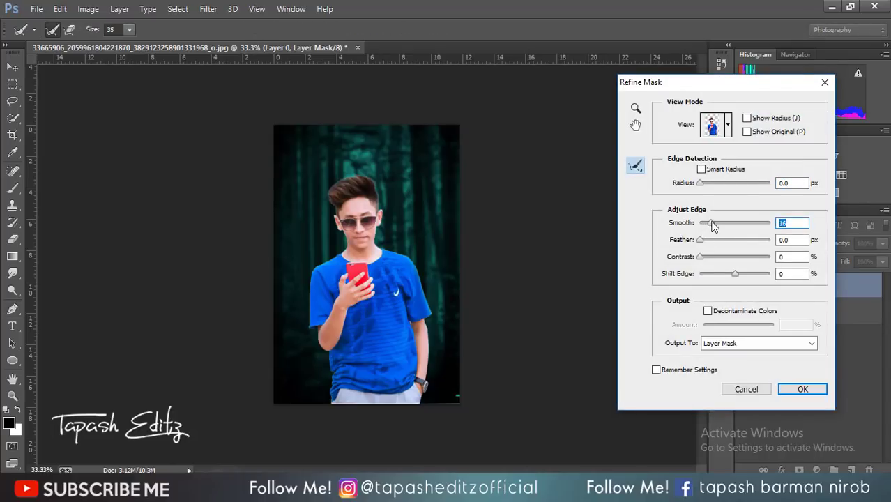
click(709, 240)
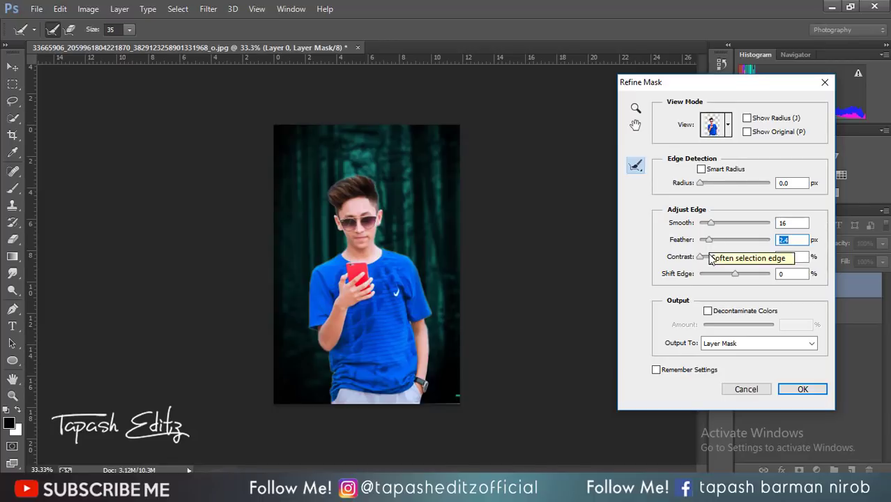
click(802, 389)
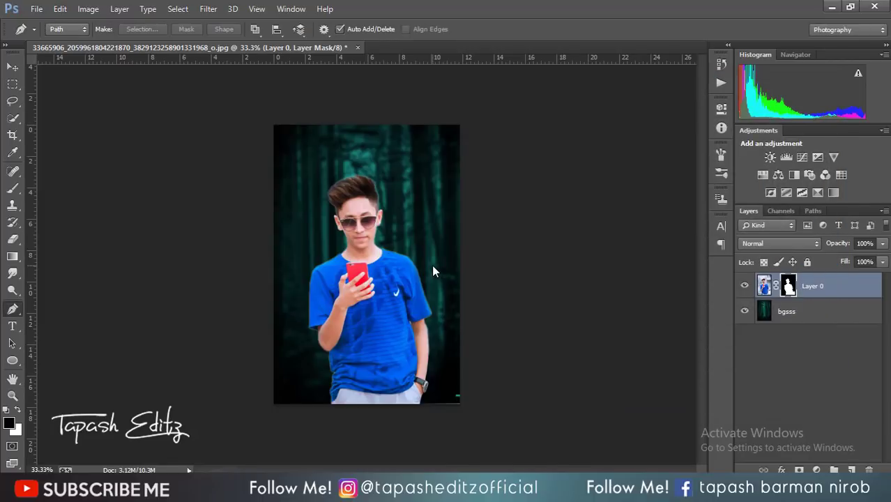
Zoom in on the hair edges and set up a 35 px Brush.
key(ctrl+plus)
key(ctrl+plus)
key(ctrl+plus)
scroll(443, 272, up, 3)
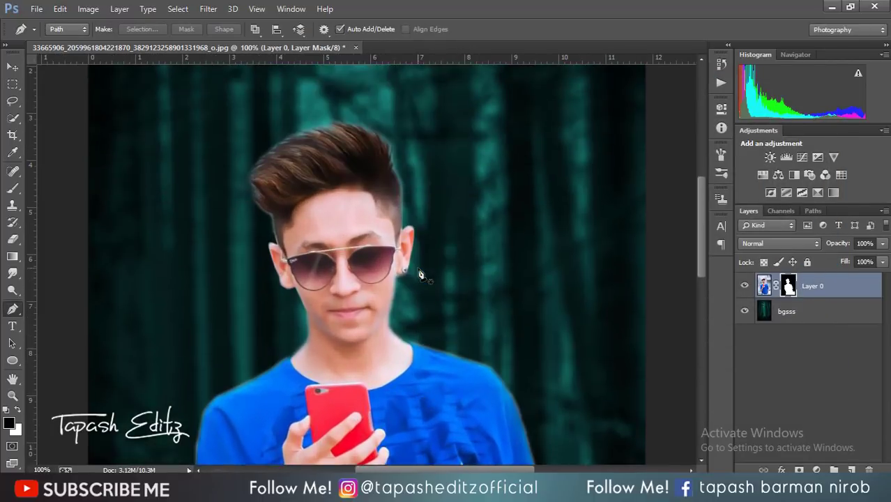
scroll(419, 272, up, 2)
click(13, 188)
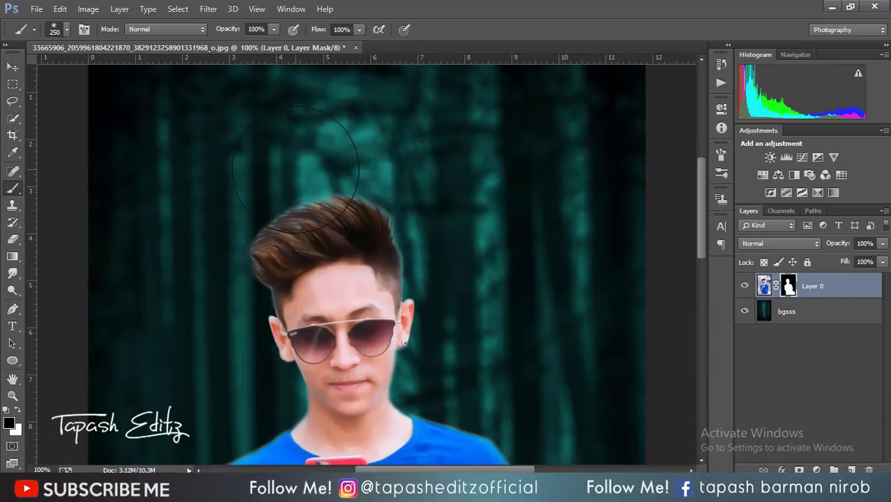
key(bracketleft)
key(bracketleft)
key(bracketleft)
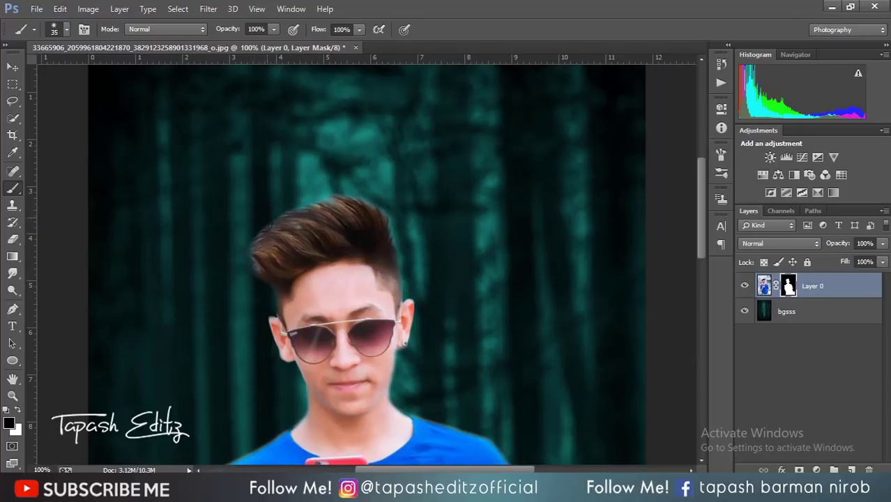
Smudge the top and left hair edges on the boy's layer pixels at 73%.
click(13, 274)
click(772, 285)
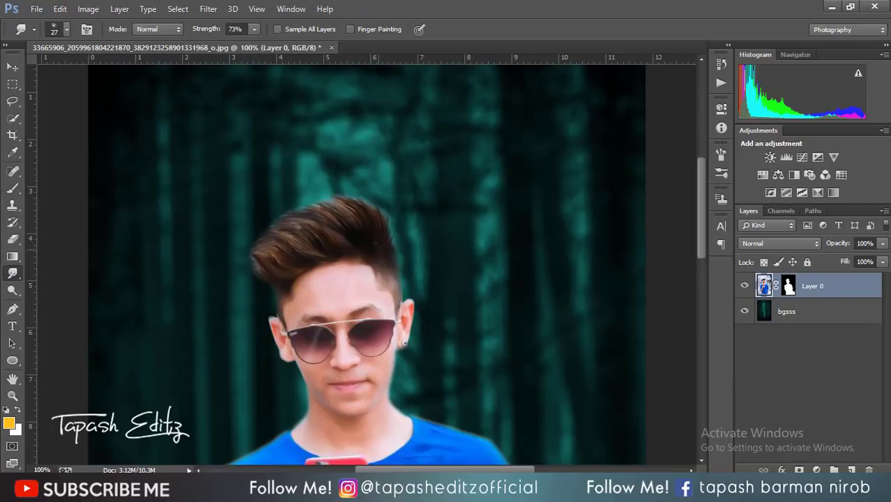
drag(348, 212, 280, 215)
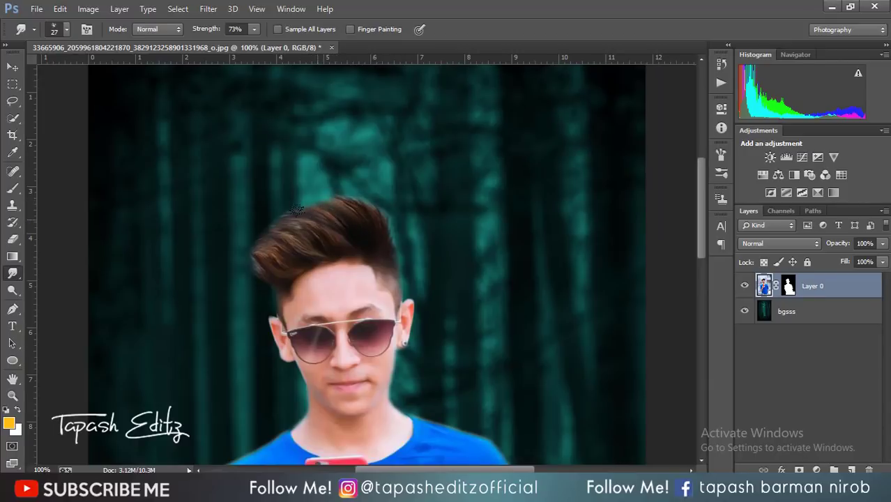
mouse_move(279, 234)
mouse_down()
mouse_move(281, 248)
mouse_move(255, 251)
mouse_up()
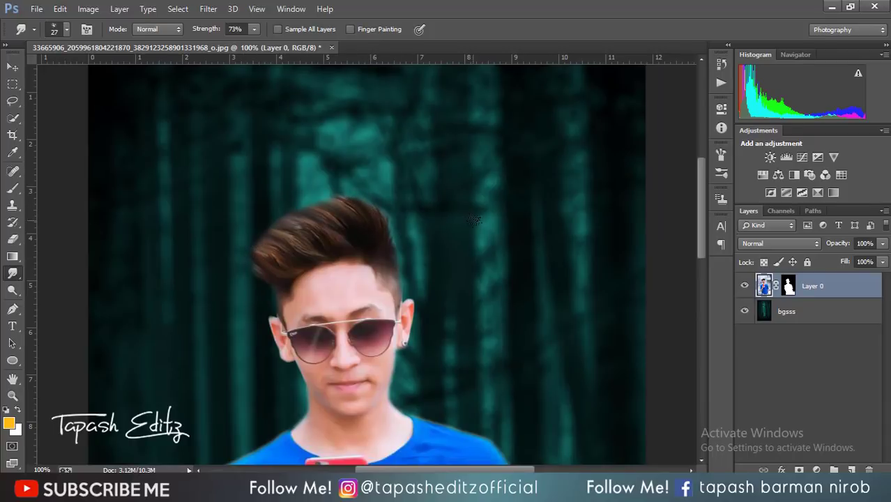
key(ctrl+minus)
key(ctrl+minus)
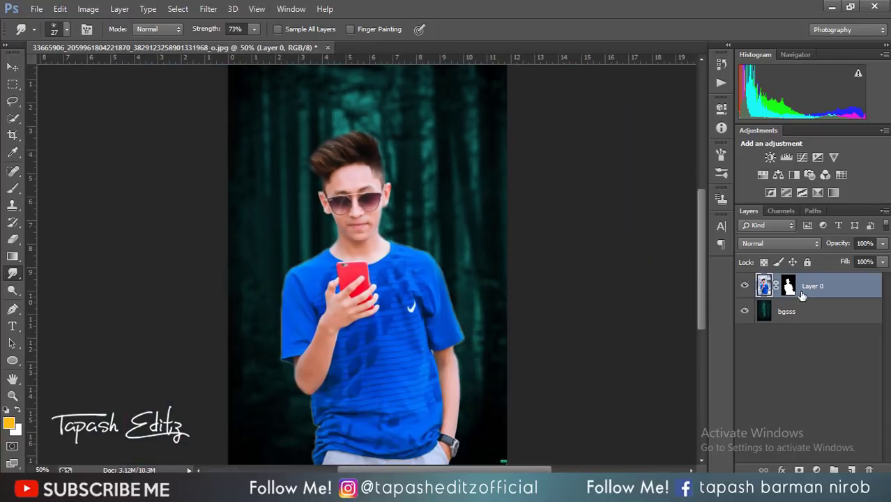
Apply Layer 0's mask permanently and zoom out to the whole image.
right_click(802, 296)
click(786, 326)
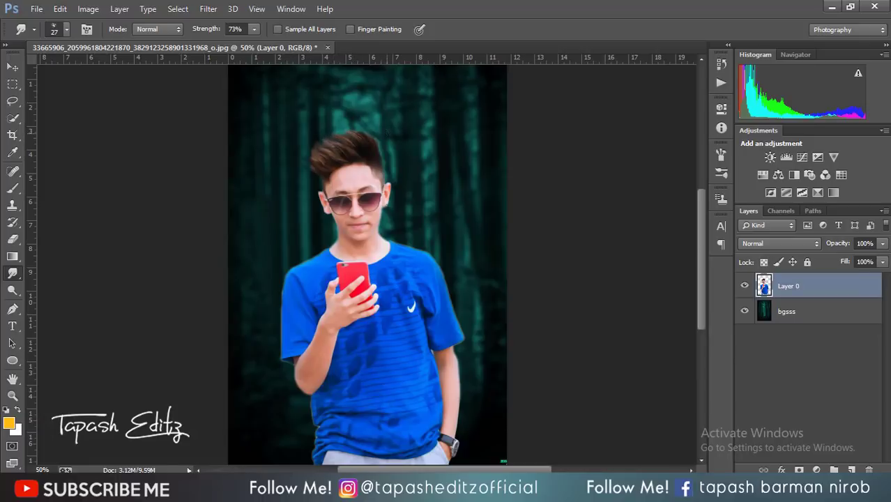
scroll(401, 262, down, 1)
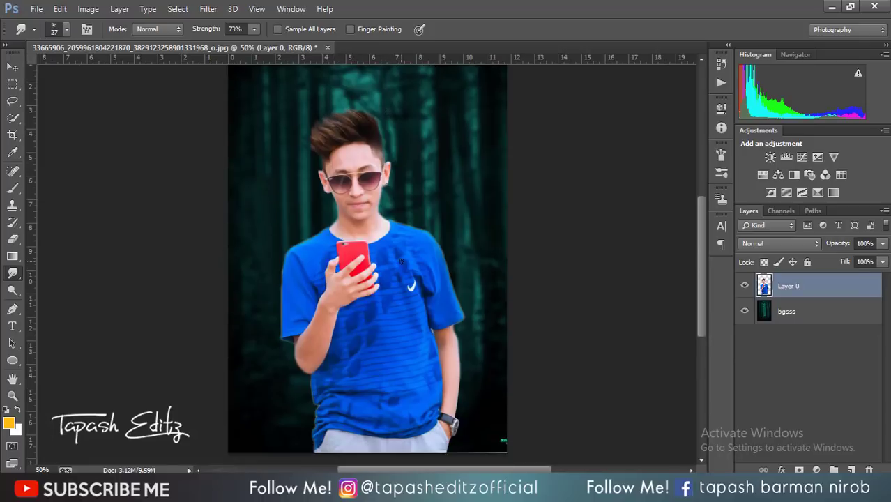
key(ctrl+minus)
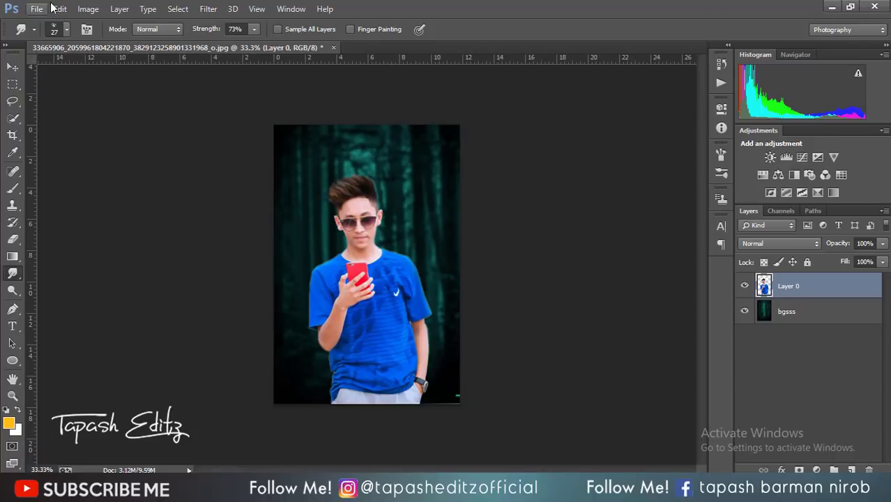
Add a Color Balance layer clipped to Layer 0 with midtones -31, +13, +2.
click(779, 176)
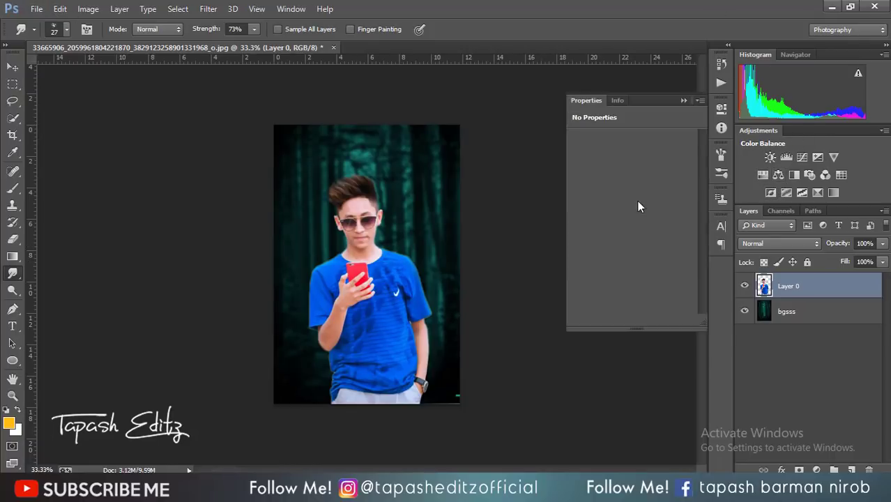
click(617, 319)
mouse_move(615, 215)
mouse_down()
mouse_move(624, 217)
mouse_move(615, 214)
mouse_move(619, 185)
mouse_move(608, 170)
mouse_move(583, 167)
mouse_move(611, 172)
mouse_move(601, 172)
mouse_up()
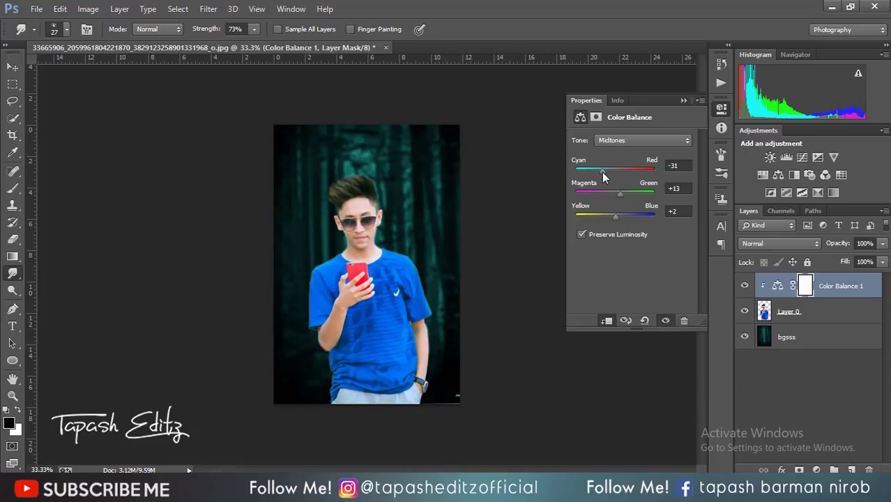
click(684, 101)
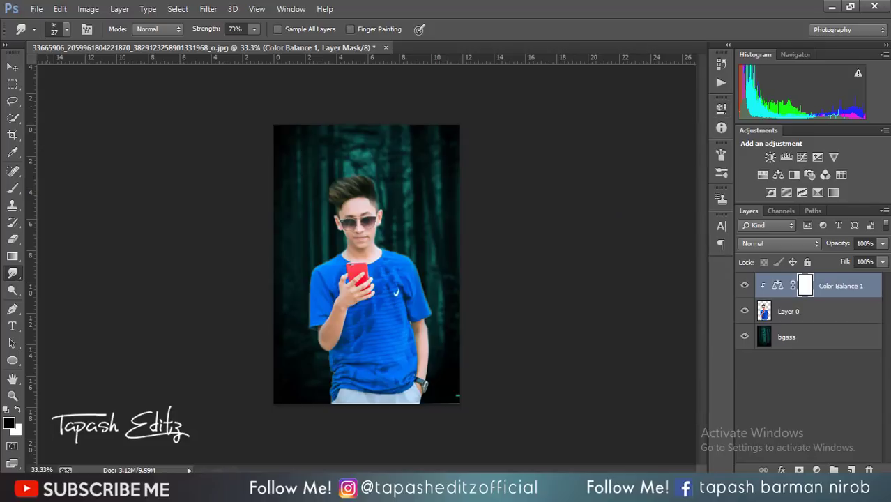
click(37, 8)
click(89, 235)
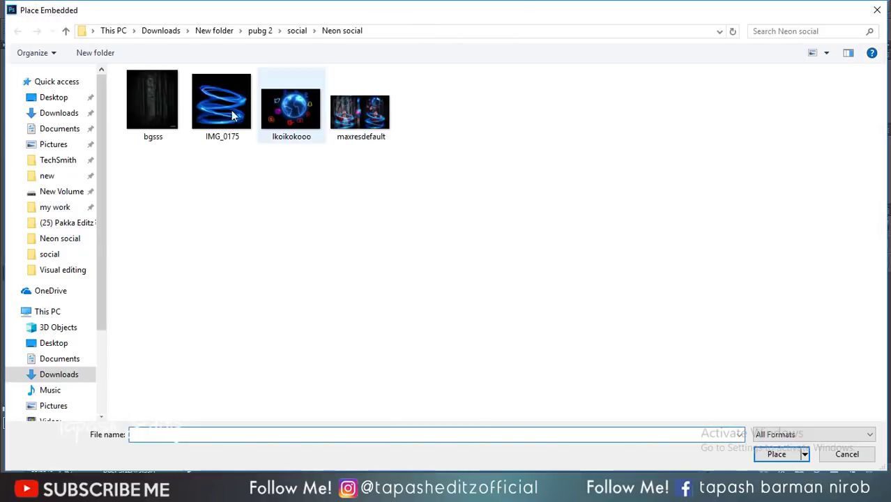
Place the IMG_0175 light swirl in Screen blend mode and move it down over the boy.
click(220, 110)
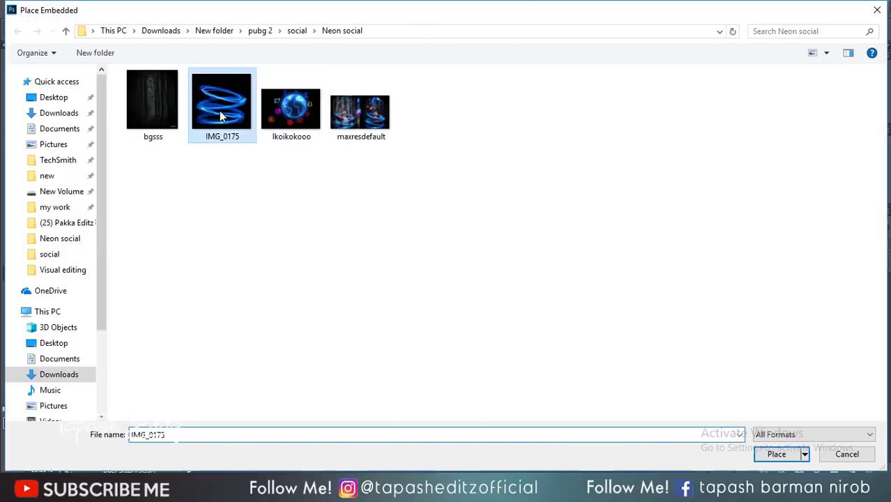
click(791, 455)
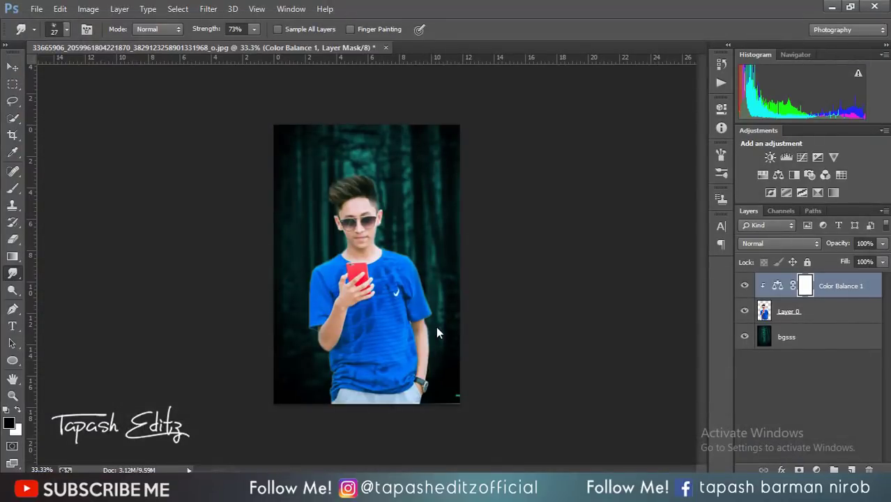
click(773, 243)
click(752, 112)
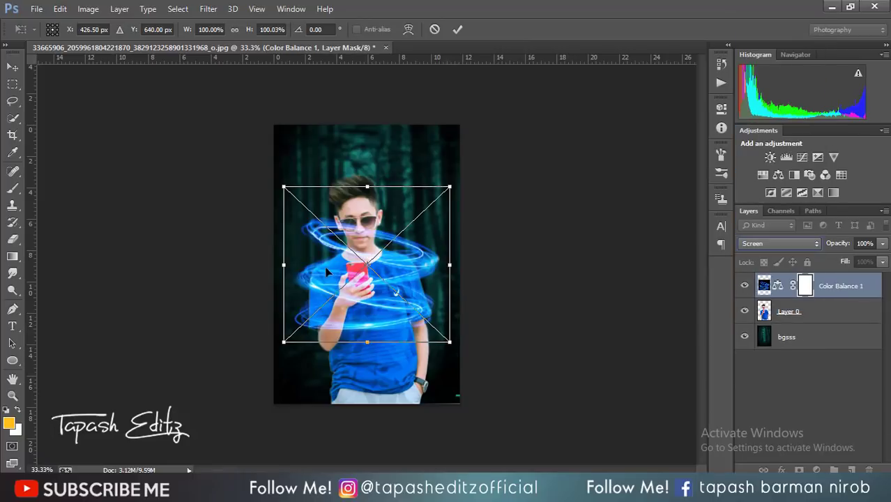
drag(389, 287, 390, 310)
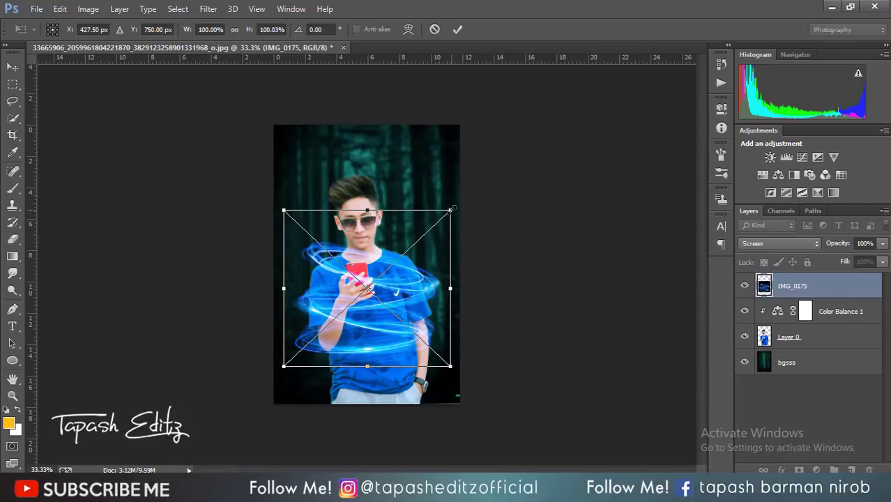
Enlarge the swirl to about 113% and rasterize the smart object.
drag(451, 210, 461, 201)
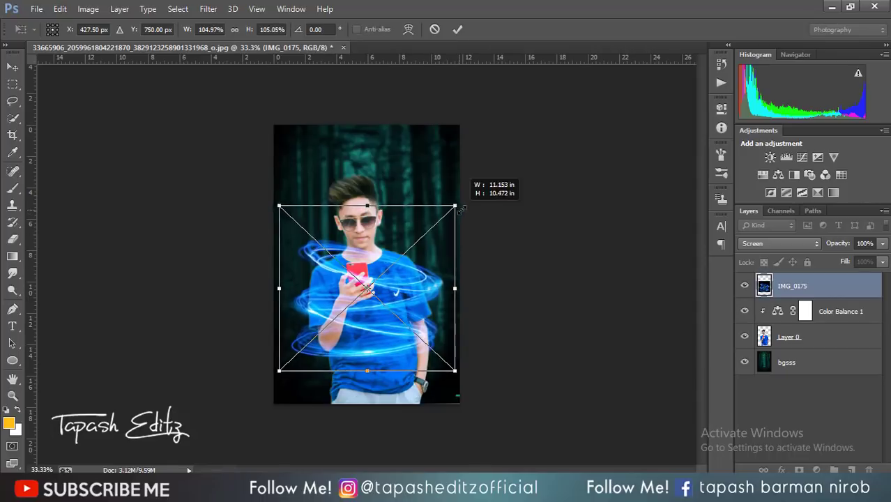
click(456, 29)
click(364, 299)
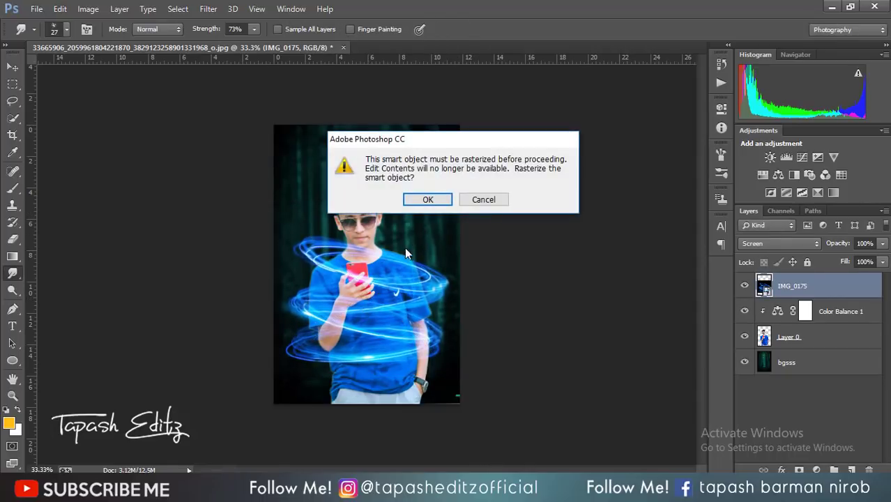
click(436, 200)
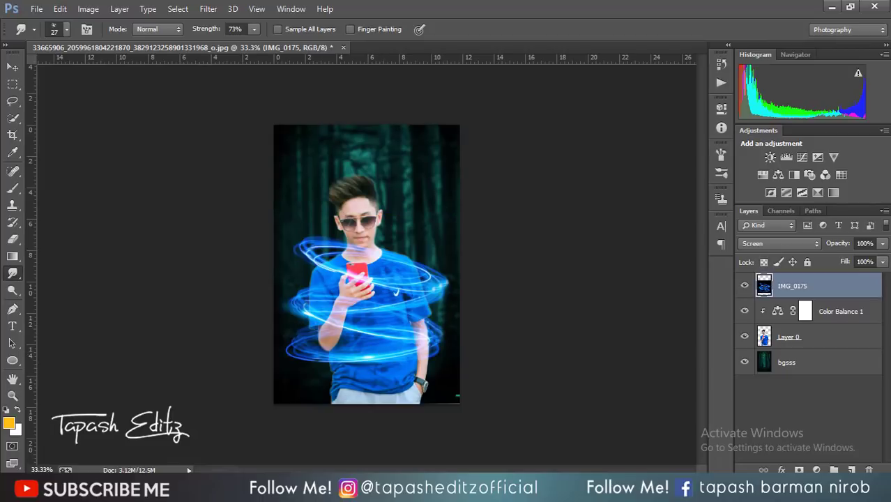
click(802, 338)
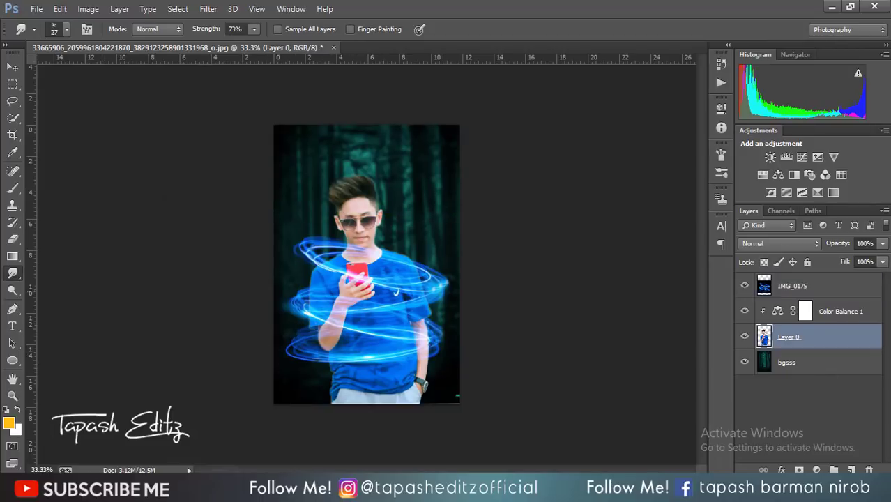
Rotate the boy photo 3.5° and scale it to about 104.74%.
click(14, 66)
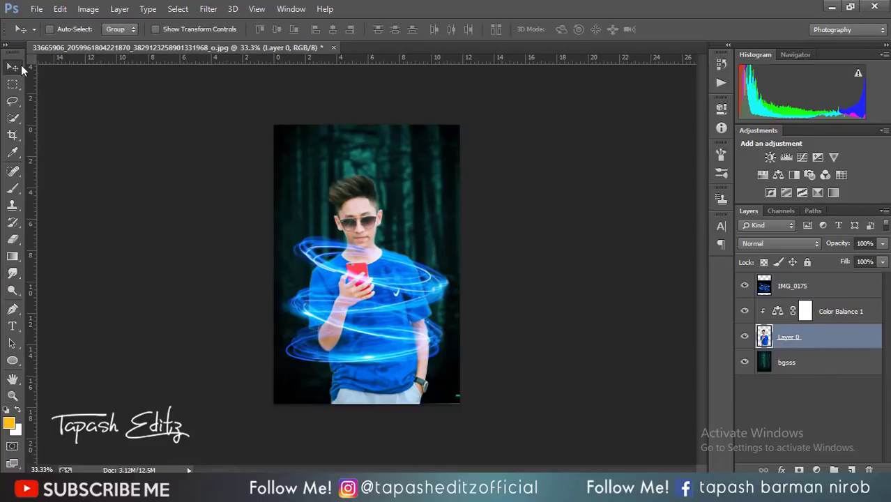
click(154, 29)
drag(411, 163, 419, 156)
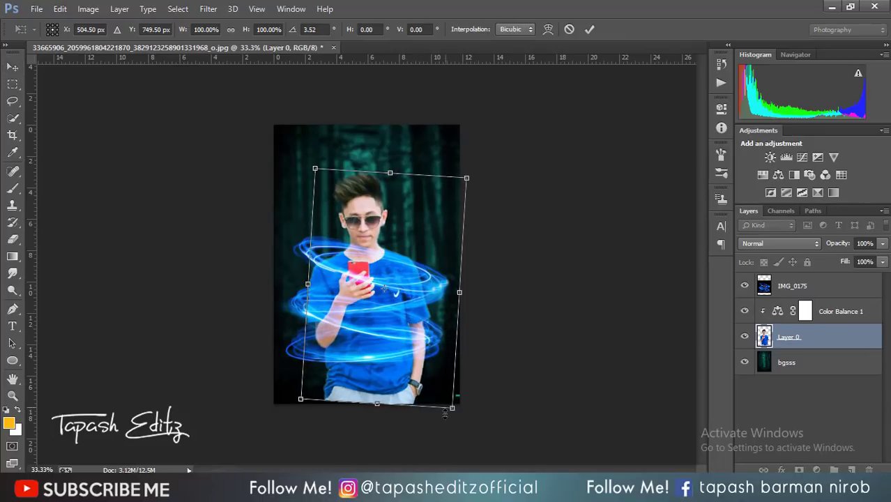
drag(444, 413, 450, 418)
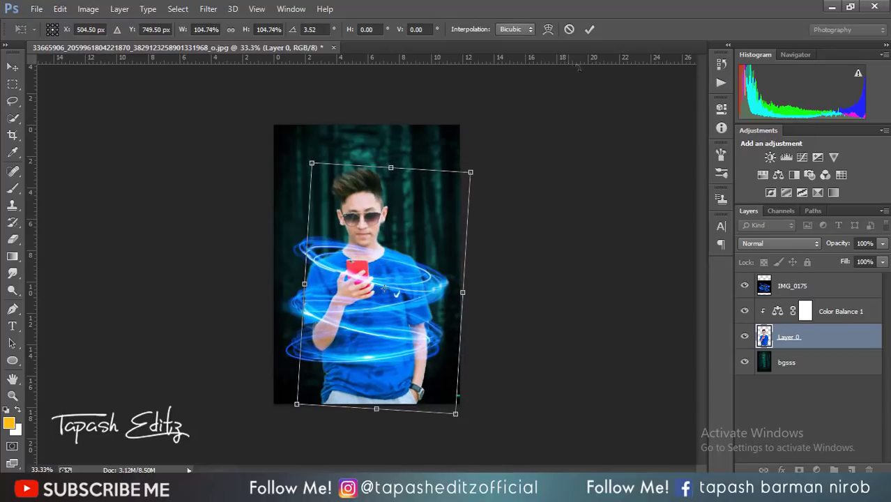
click(589, 30)
Rotate the IMG_0175 swirl to about -14.86° and shift it up and left.
click(792, 286)
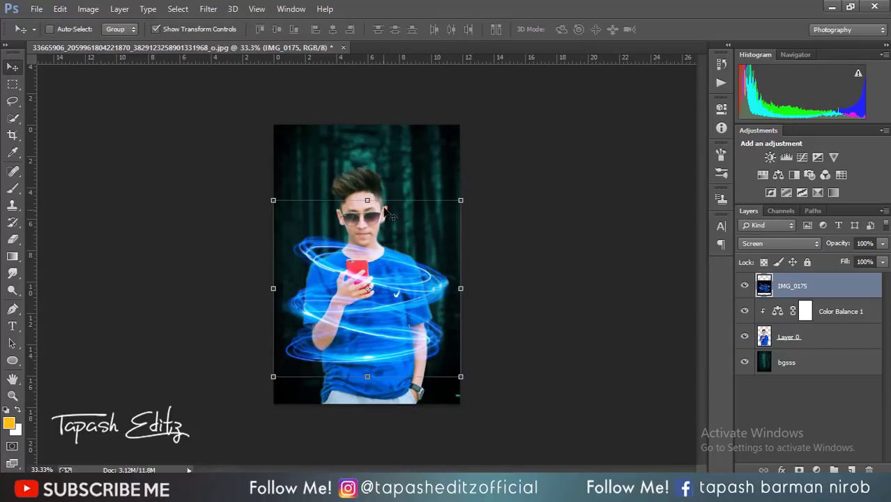
drag(392, 186, 370, 193)
drag(375, 230, 377, 235)
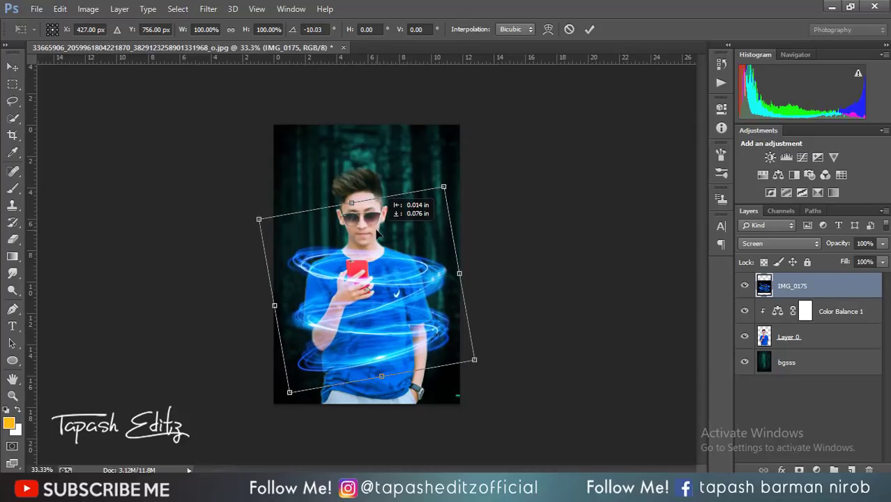
drag(372, 174, 362, 172)
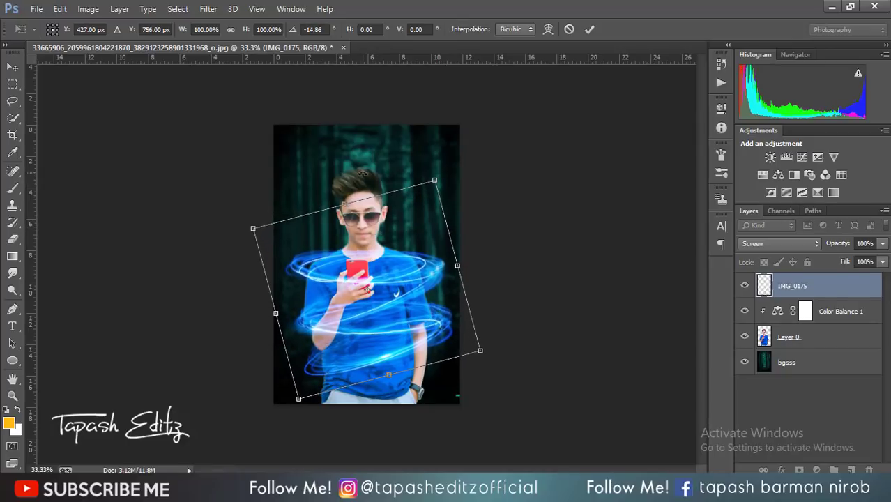
drag(383, 262, 382, 258)
click(586, 30)
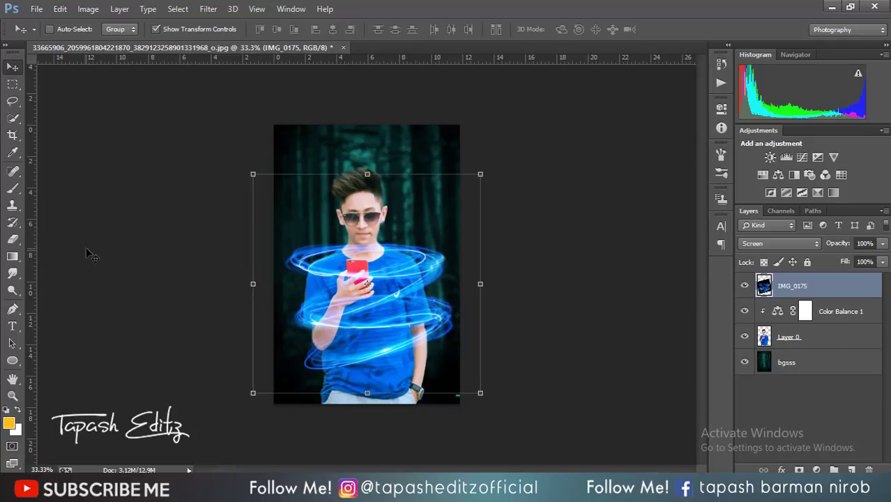
Erase the blue swirl ring where it crosses the boy's forearm using a 90 px eraser.
click(13, 239)
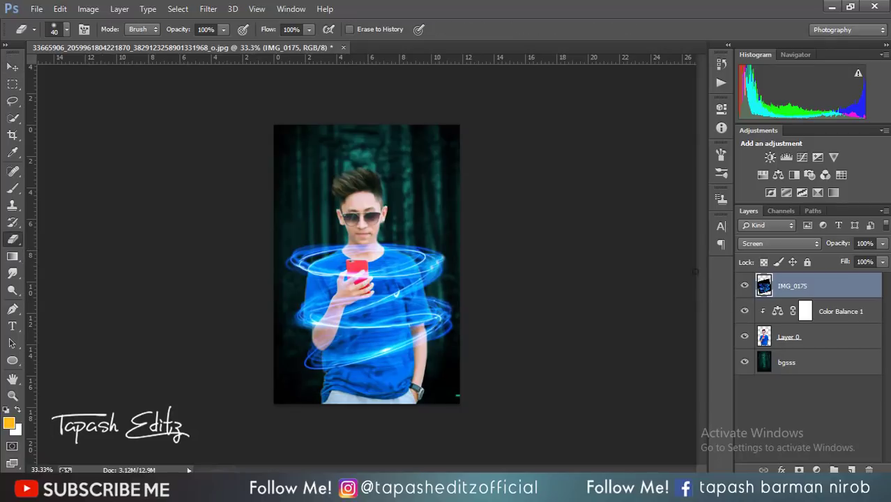
right_click(816, 282)
click(363, 248)
key(bracketright)
mouse_move(314, 339)
mouse_down()
mouse_move(357, 277)
mouse_move(354, 285)
mouse_up()
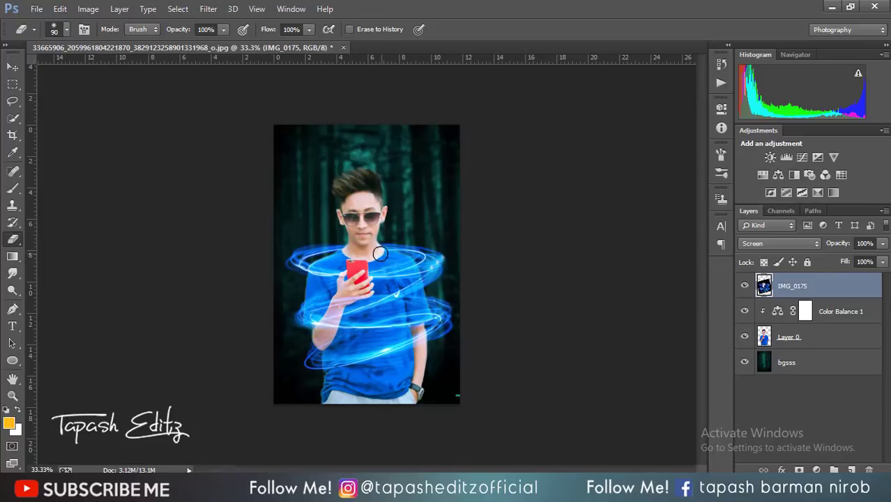
click(35, 9)
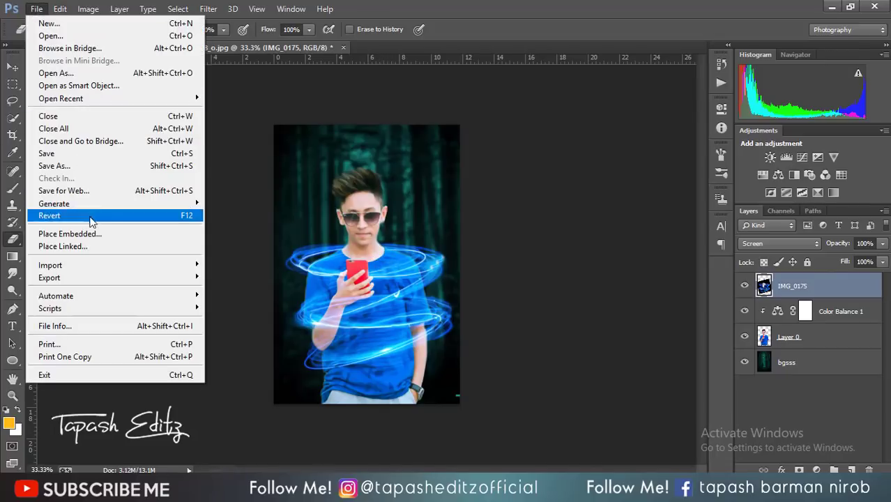
Place the neon social-icon globe embedded in Screen mode, scaled to 67% above the boy's head.
click(52, 232)
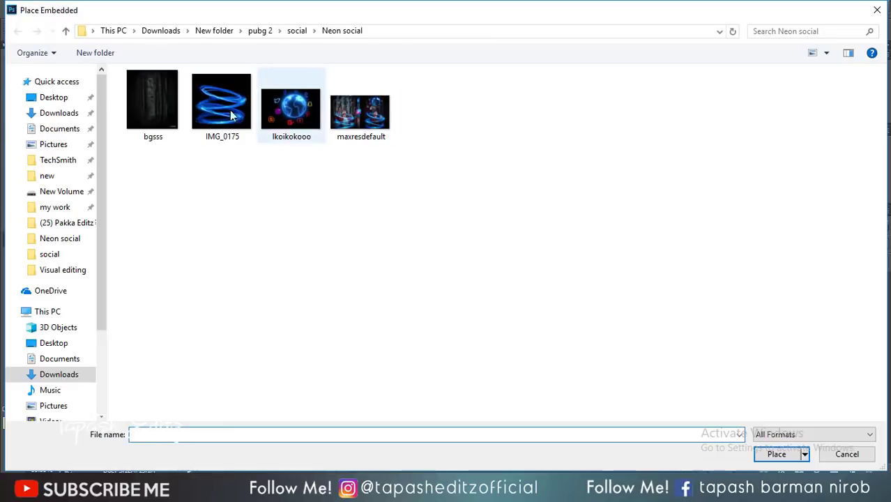
double_click(277, 115)
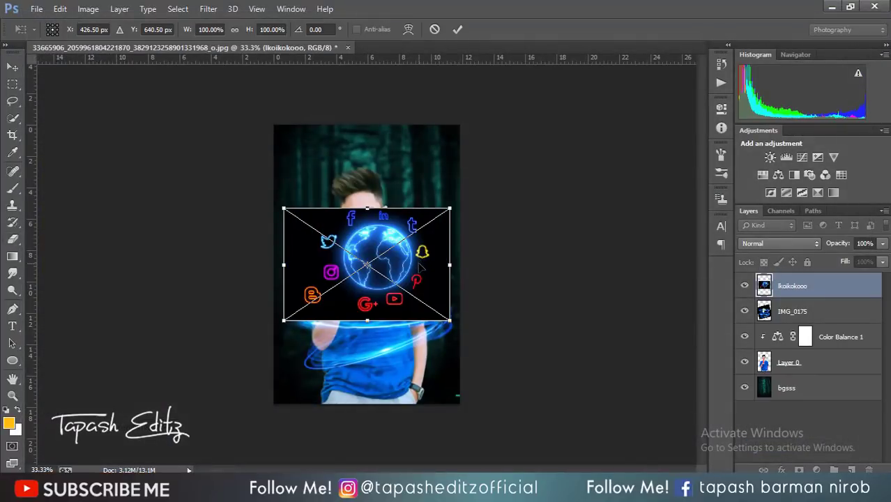
click(814, 244)
click(803, 110)
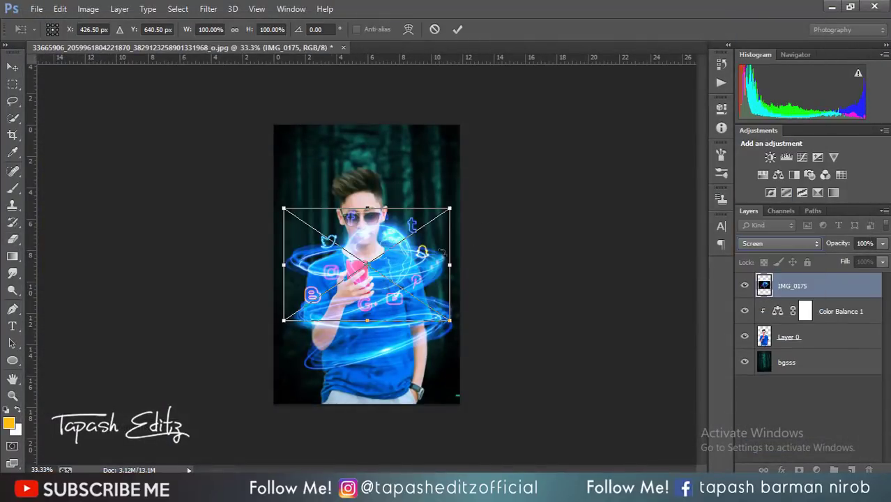
drag(410, 184, 400, 172)
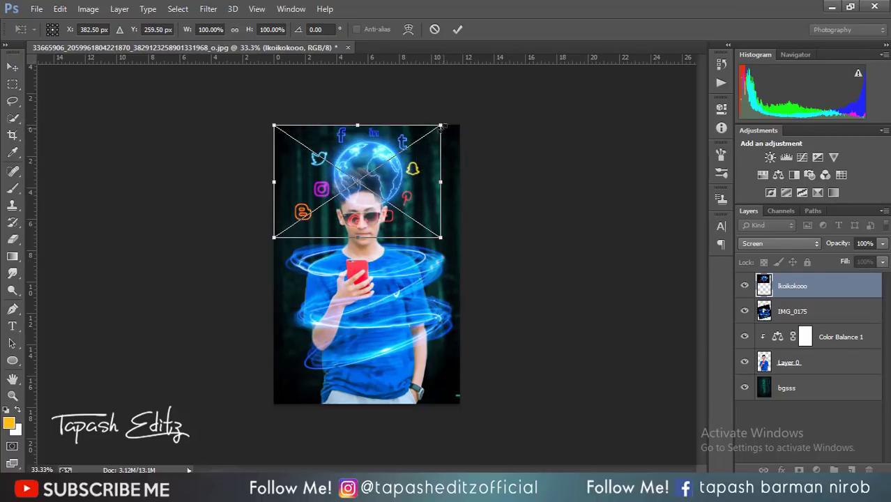
mouse_move(443, 129)
mouse_down()
mouse_move(413, 163)
mouse_move(398, 151)
mouse_up()
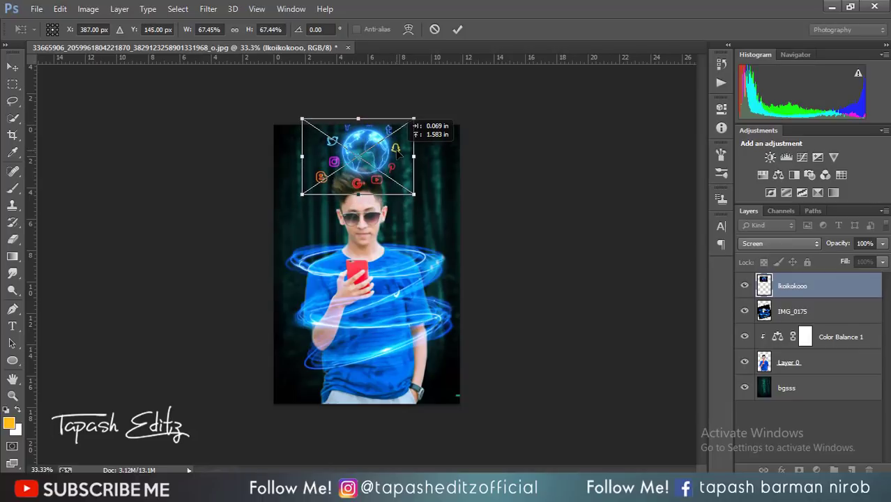
click(457, 30)
click(12, 134)
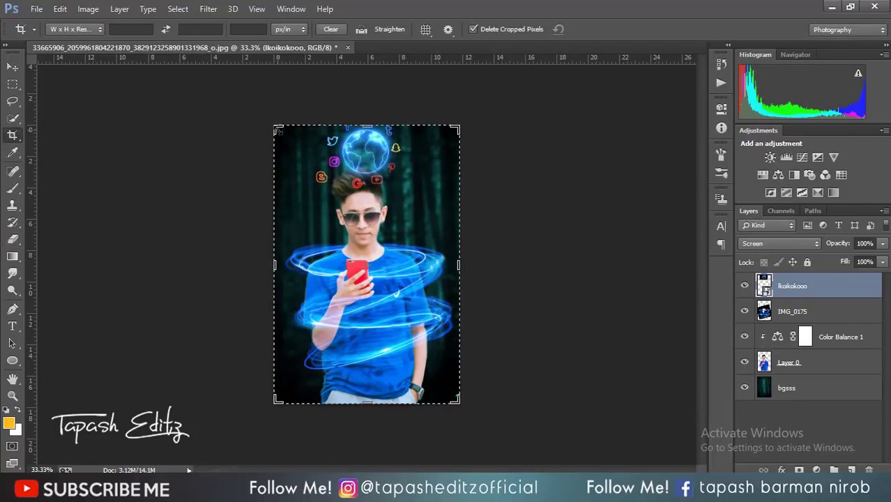
Extend the crop upward, then move the globe layer below Layer 0, shrink it to about 45%, and raise it above the head.
drag(278, 130, 272, 114)
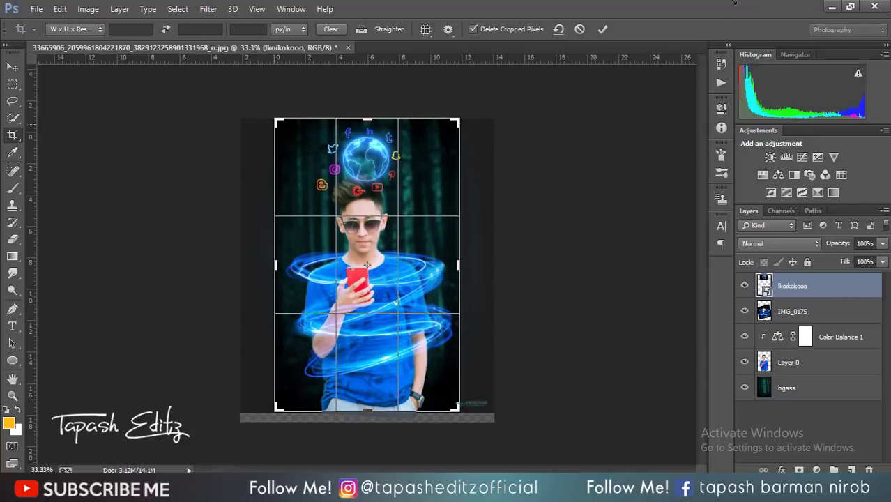
click(600, 30)
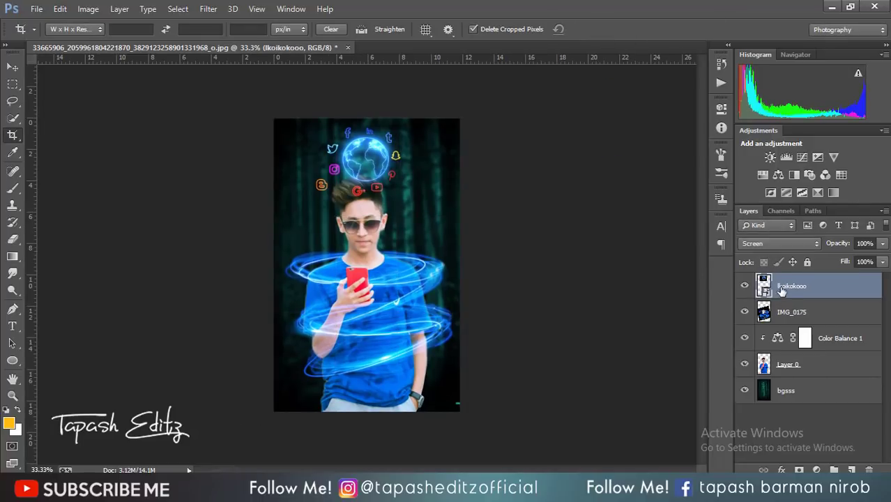
drag(804, 371, 804, 373)
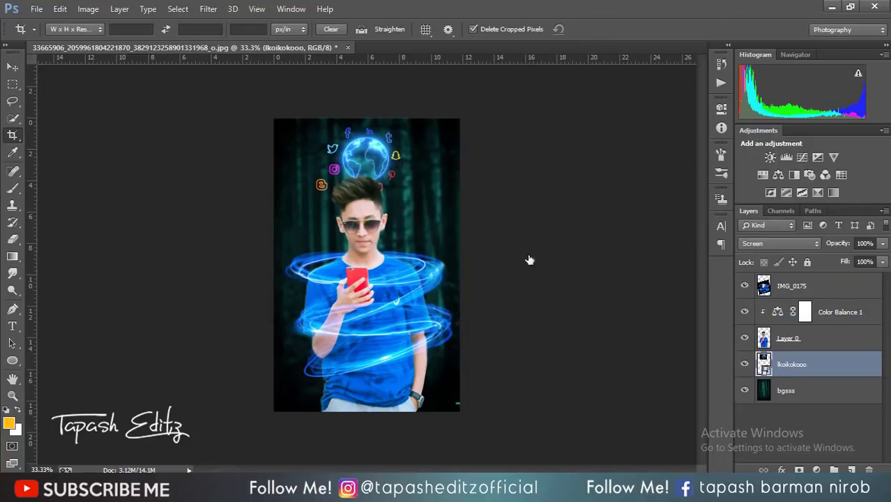
key(v)
drag(370, 164, 369, 149)
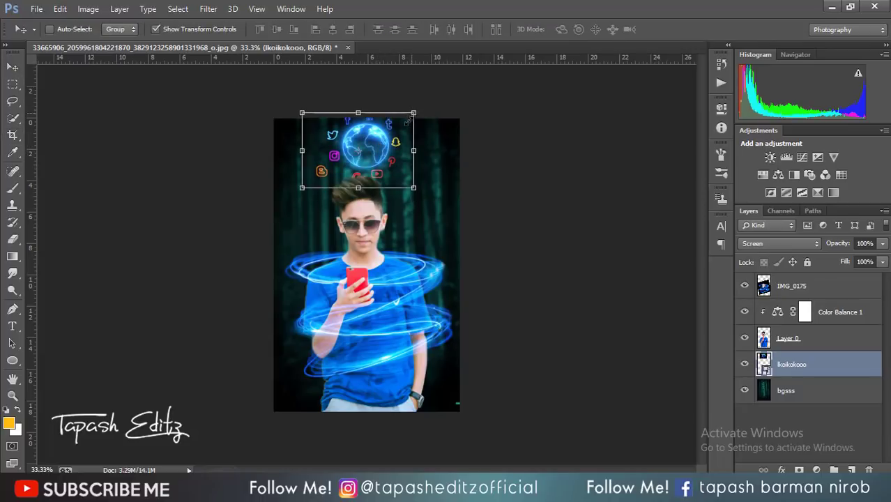
drag(413, 111, 396, 128)
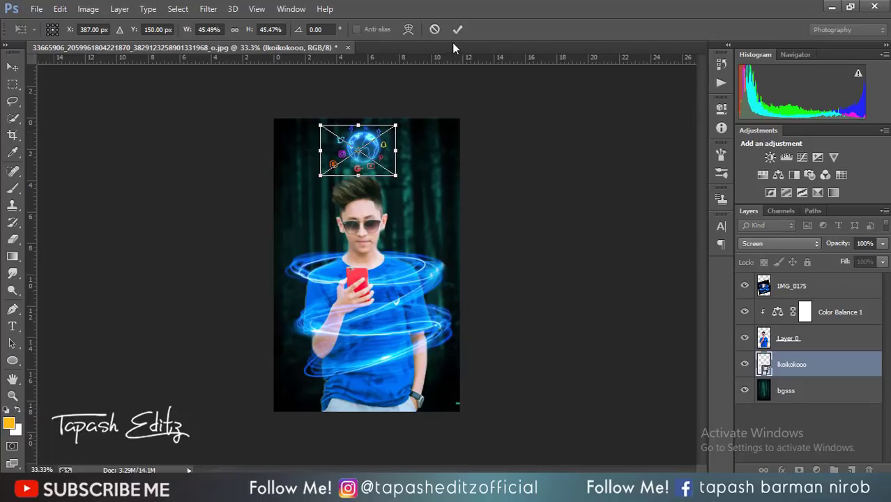
key(Return)
mouse_move(383, 155)
mouse_down()
mouse_move(382, 146)
mouse_move(441, 195)
mouse_move(327, 201)
mouse_move(384, 124)
mouse_up()
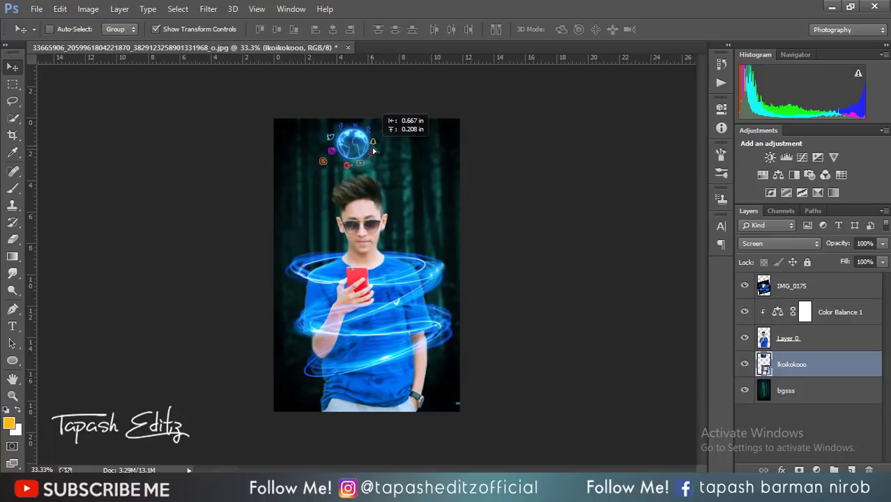
Re-crop the canvas with the bottom edge raised and the top extended above the image.
click(13, 134)
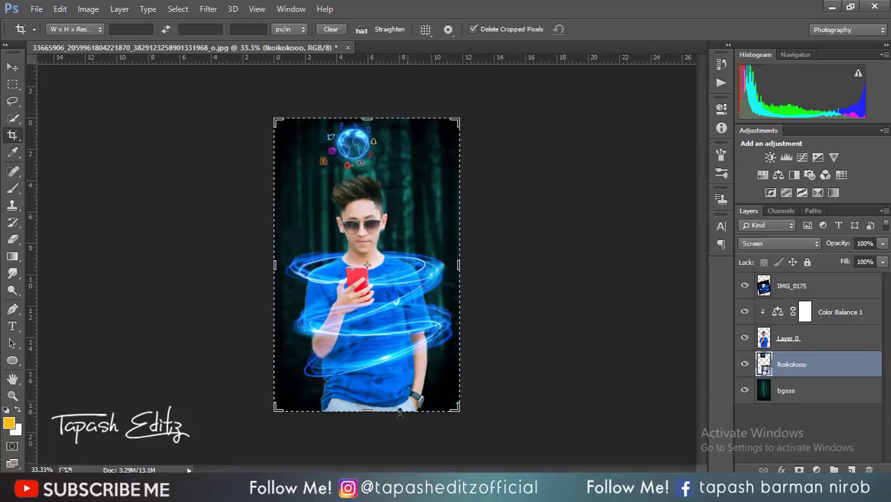
click(365, 407)
drag(365, 407, 365, 398)
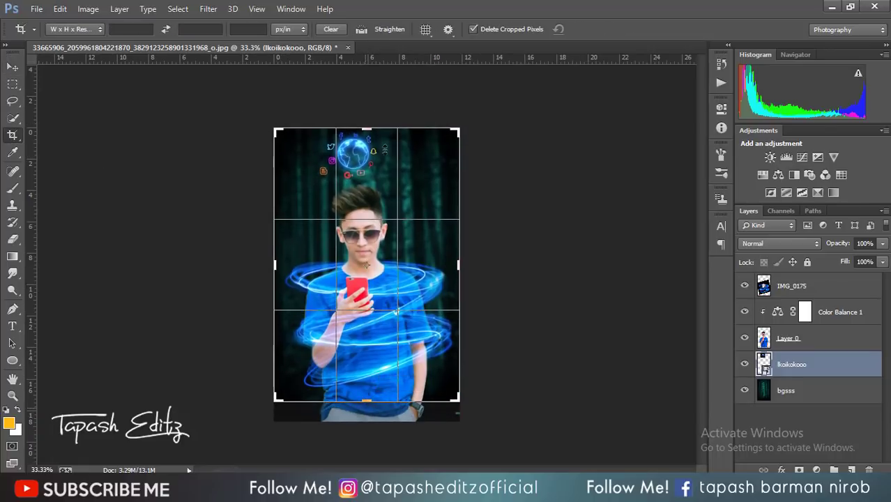
drag(370, 128, 369, 110)
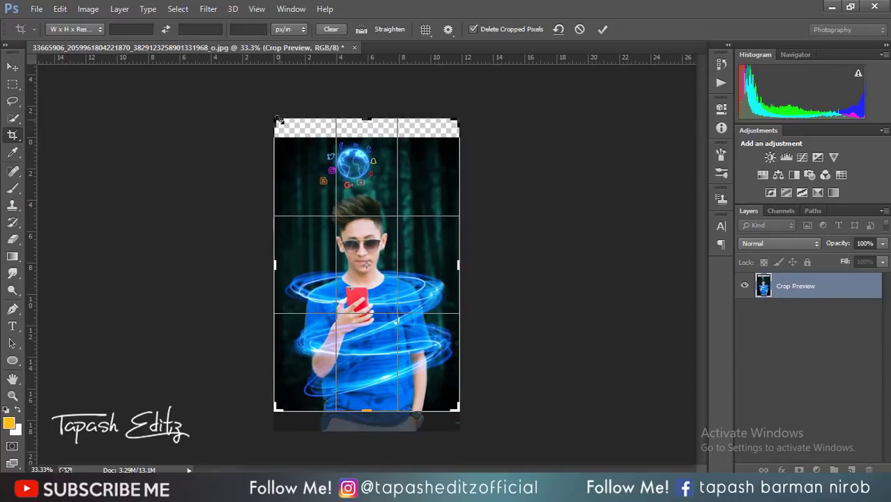
click(602, 28)
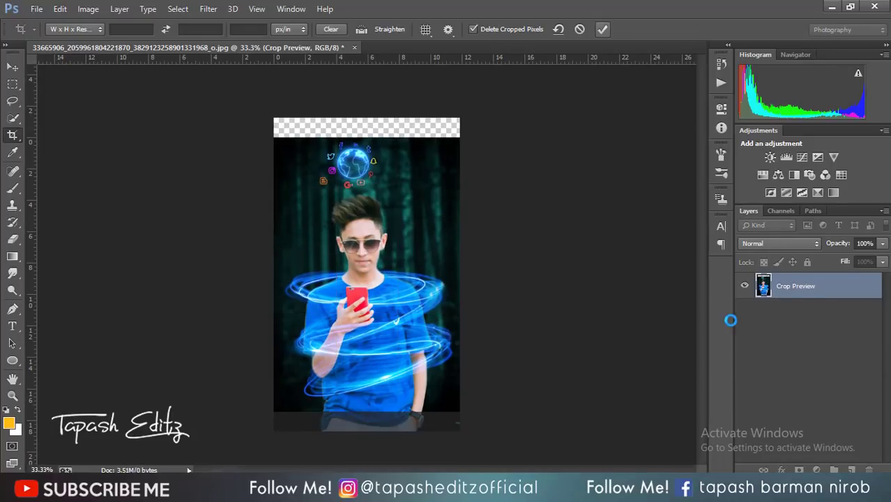
Enlarge the bgsss forest background to about 119% so it covers the empty top strip.
click(790, 390)
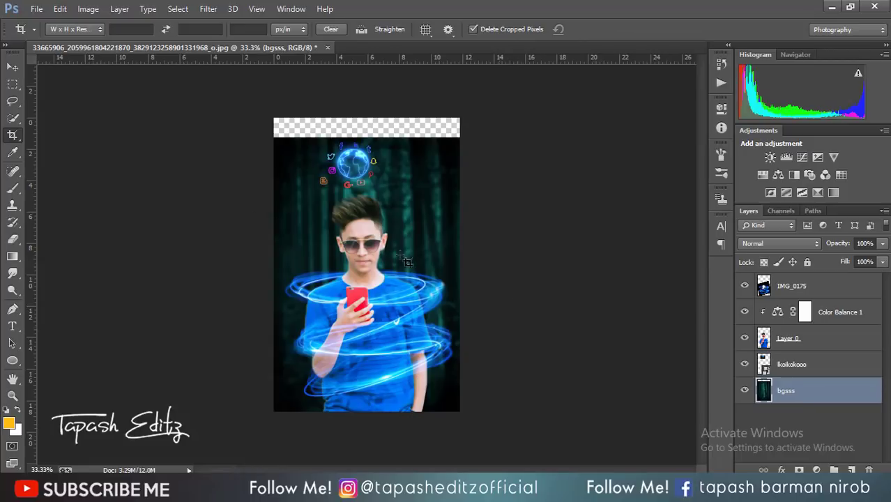
click(12, 66)
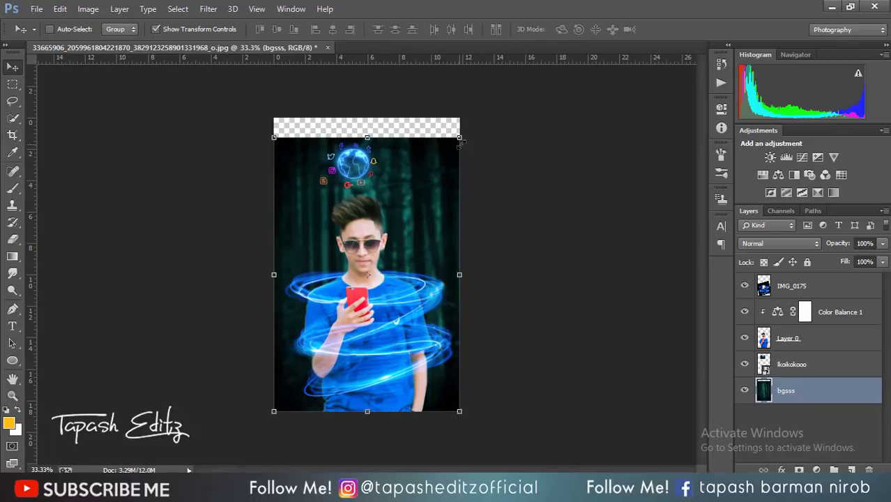
drag(460, 137, 478, 110)
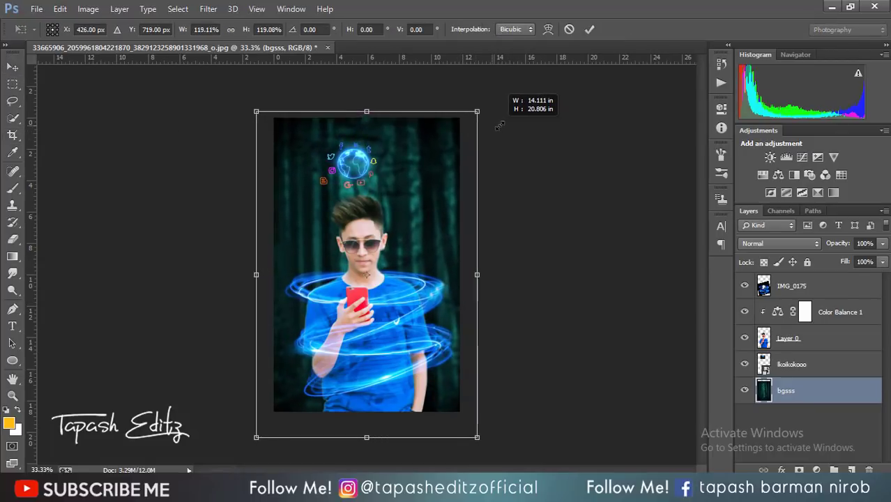
click(589, 29)
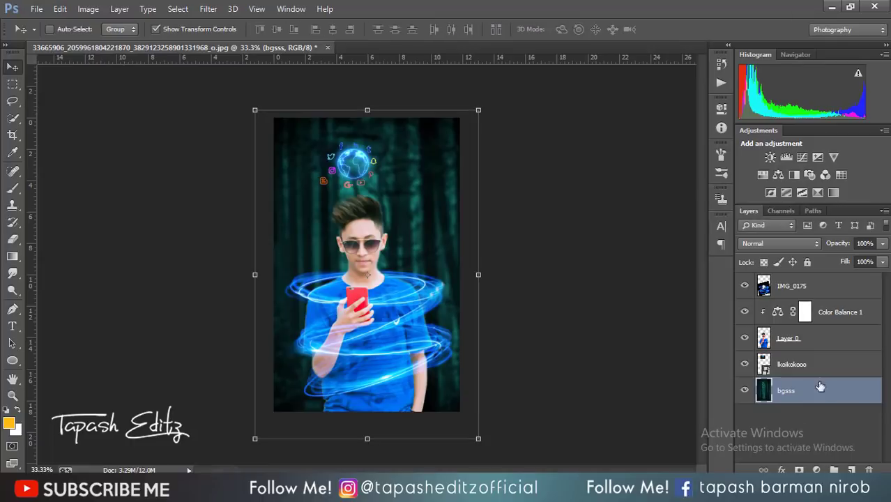
Scale the lkoikokooo globe up to 68.8% and shift it slightly right.
click(812, 341)
click(794, 287)
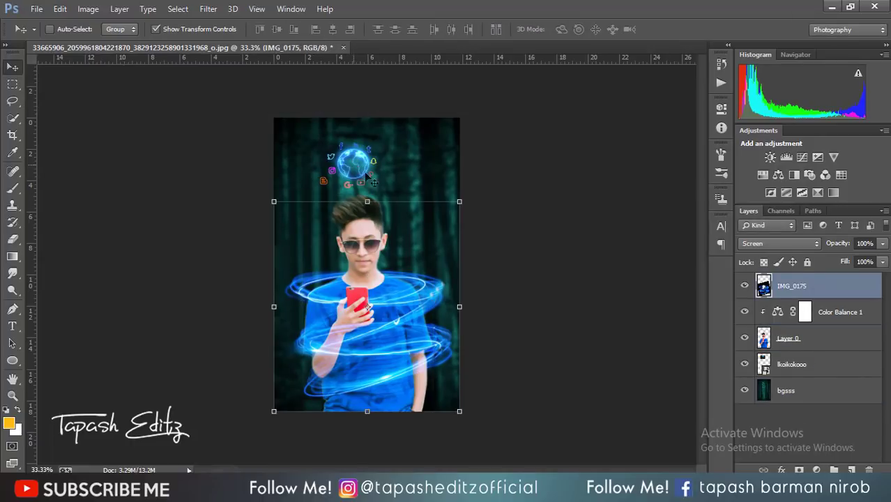
click(788, 364)
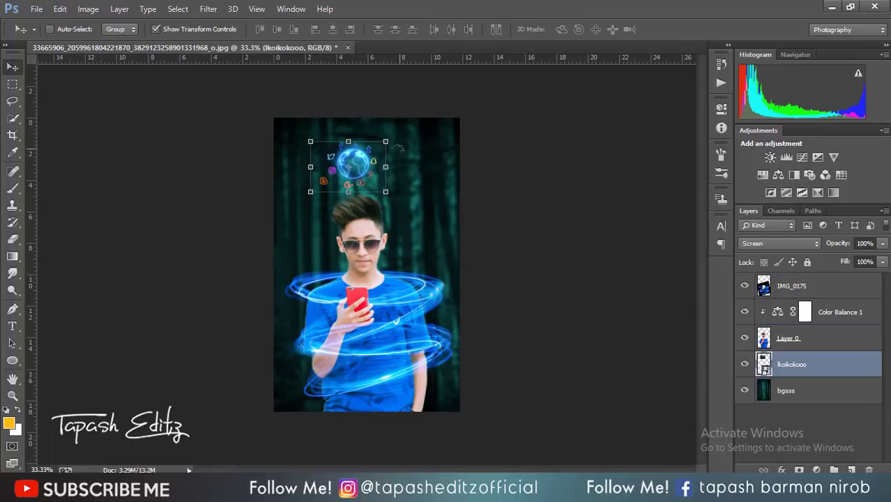
drag(386, 141, 410, 125)
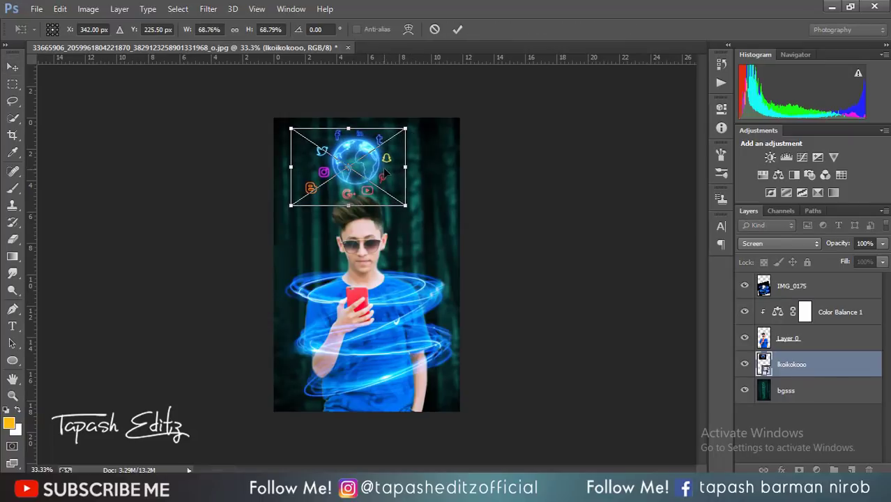
mouse_move(385, 166)
mouse_down()
mouse_move(394, 158)
mouse_move(393, 167)
mouse_up()
click(457, 31)
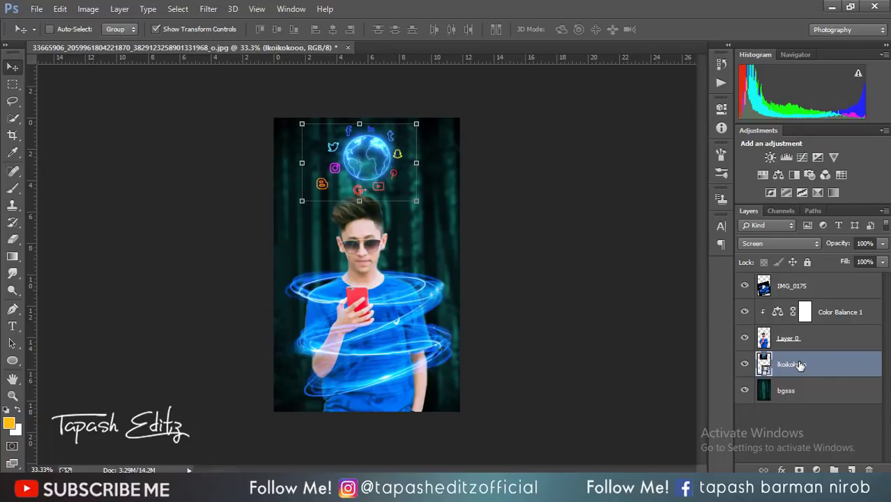
Crop the canvas shorter at the bottom and wider on both sides.
click(12, 135)
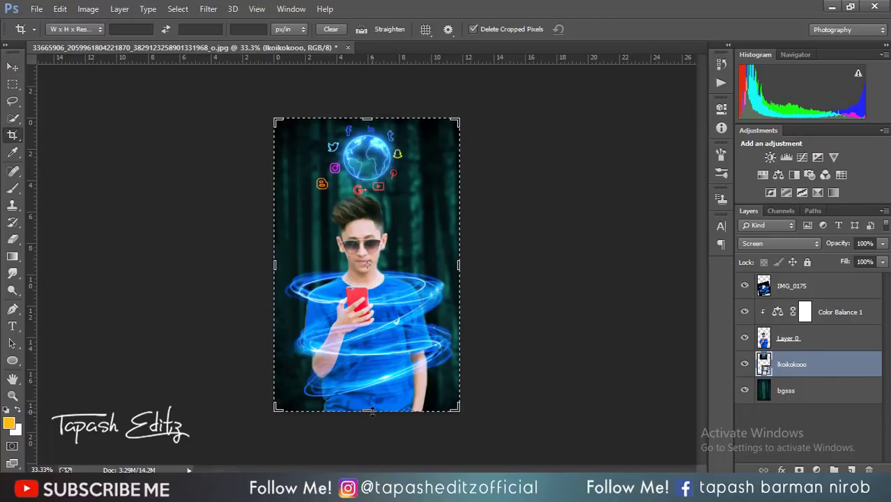
drag(371, 411, 372, 404)
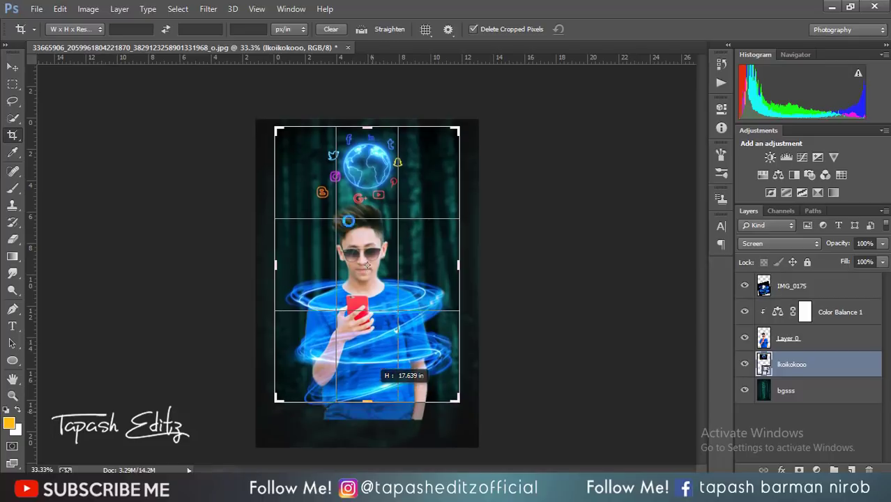
drag(365, 125, 364, 123)
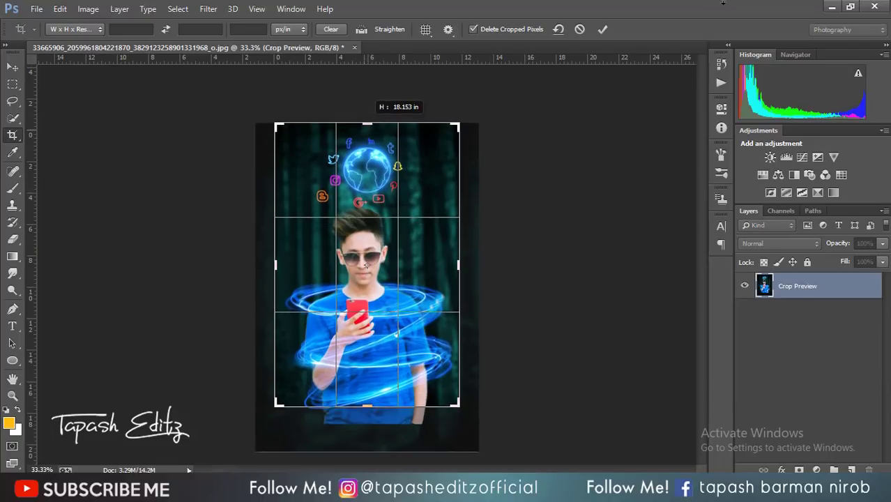
drag(459, 124, 468, 124)
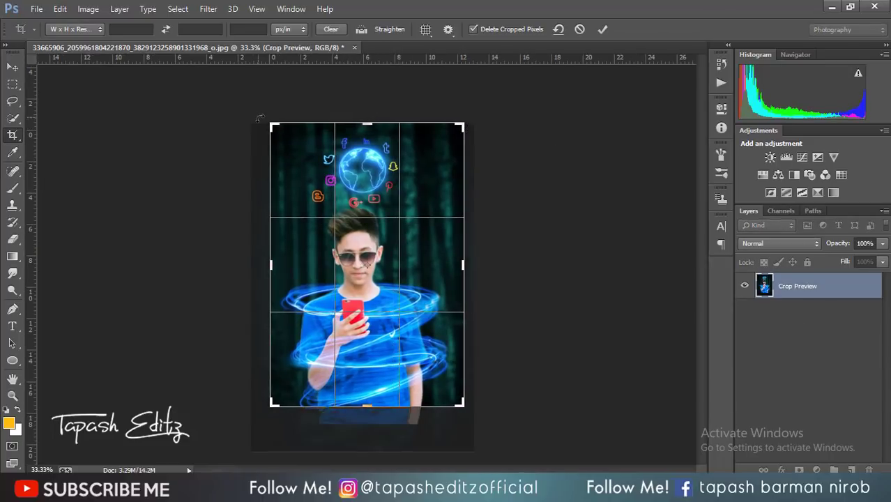
drag(271, 124, 266, 124)
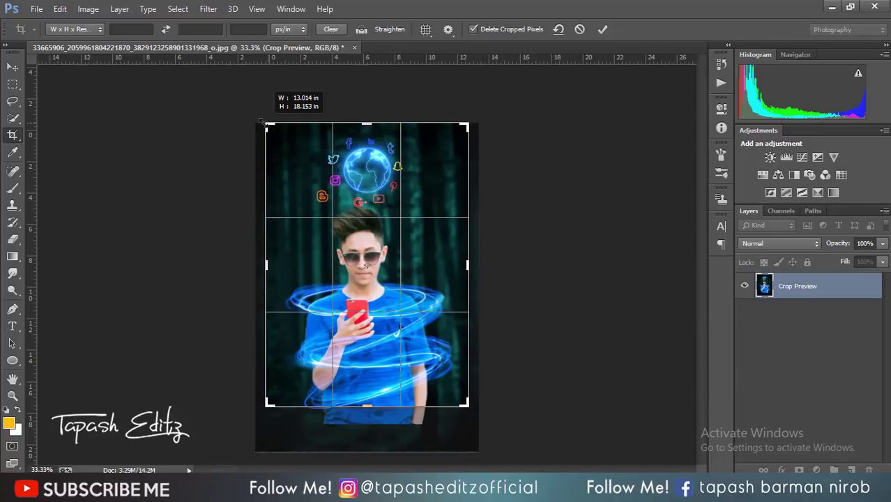
click(604, 29)
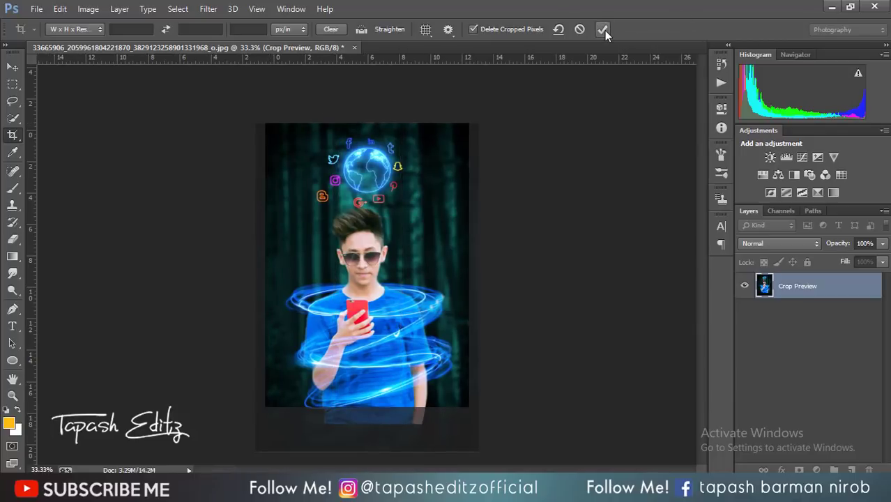
Move the globe slightly higher and turn off Show Transform Controls.
click(12, 67)
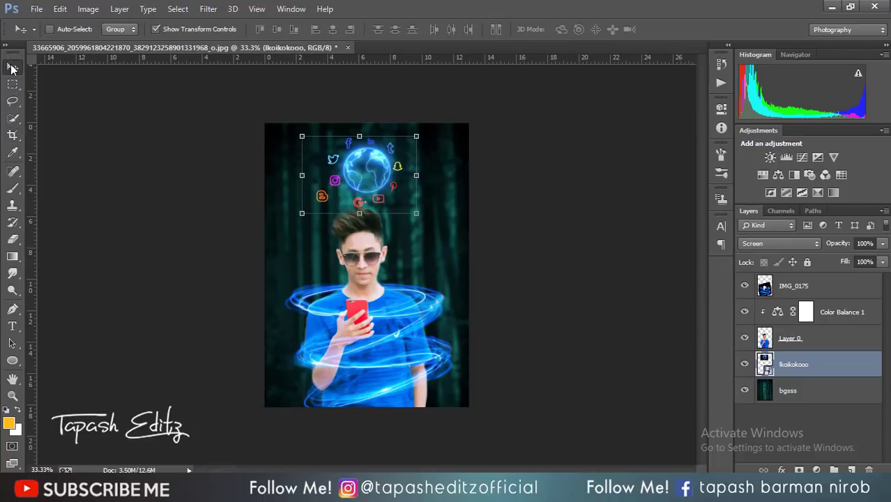
drag(387, 161, 387, 151)
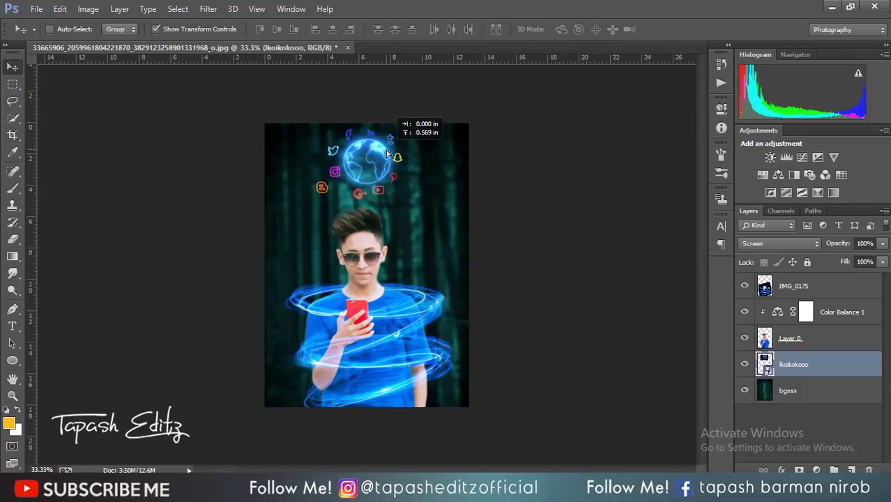
click(154, 29)
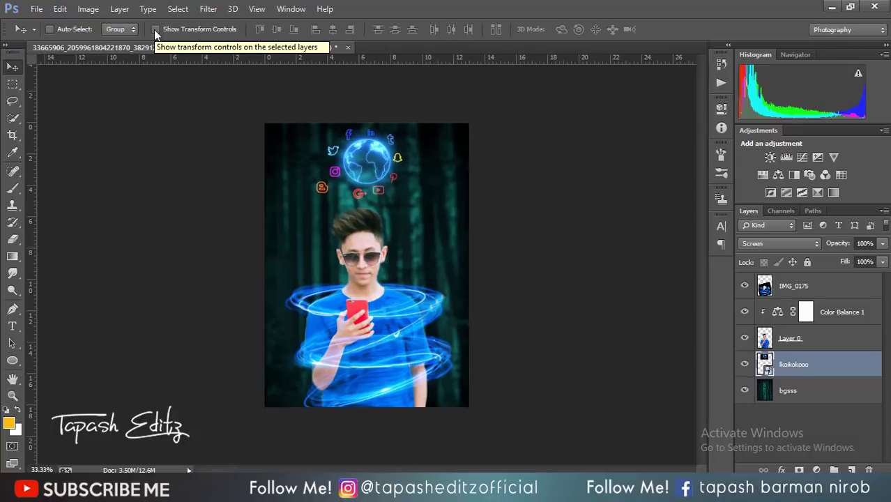
Flatten the image and open the Camera Raw Filter.
click(805, 286)
right_click(805, 286)
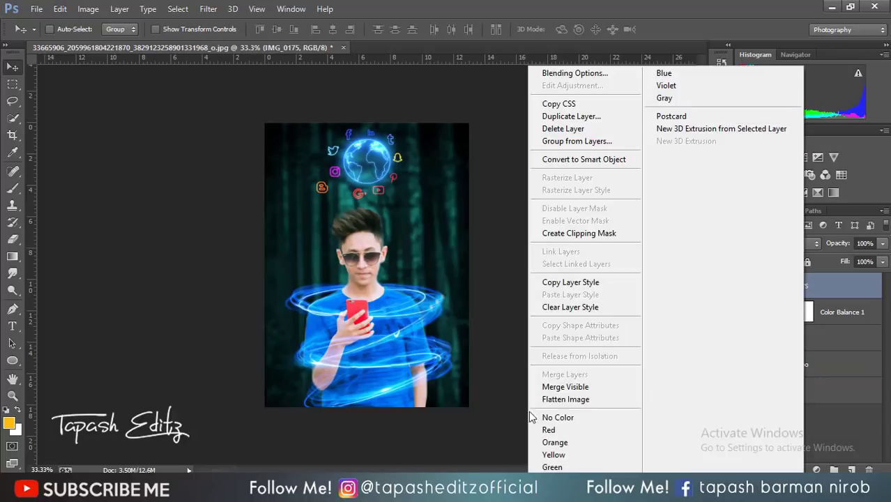
click(564, 401)
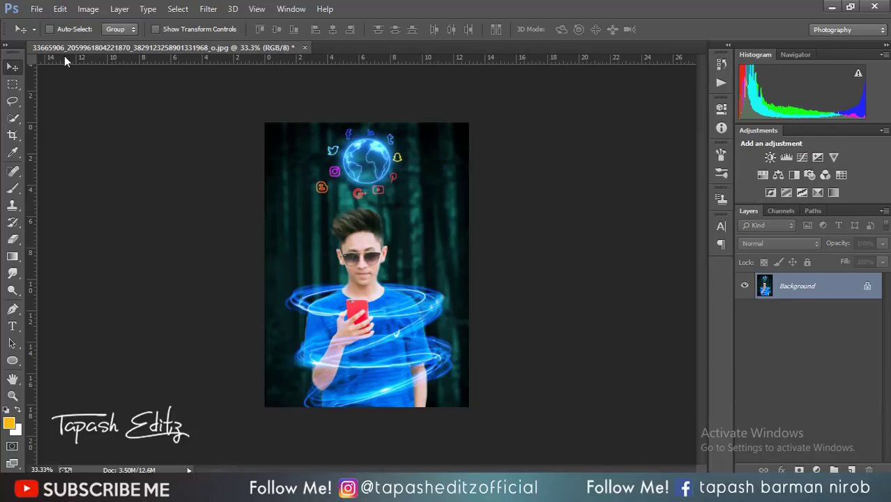
click(204, 10)
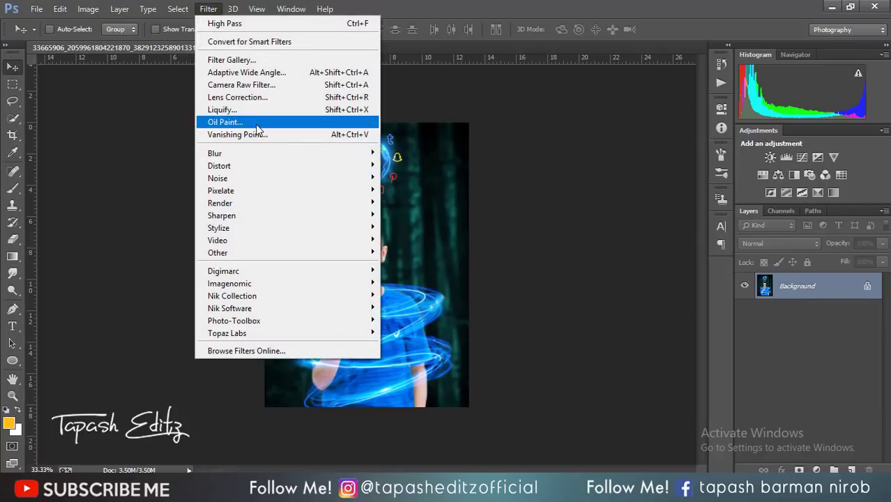
click(252, 84)
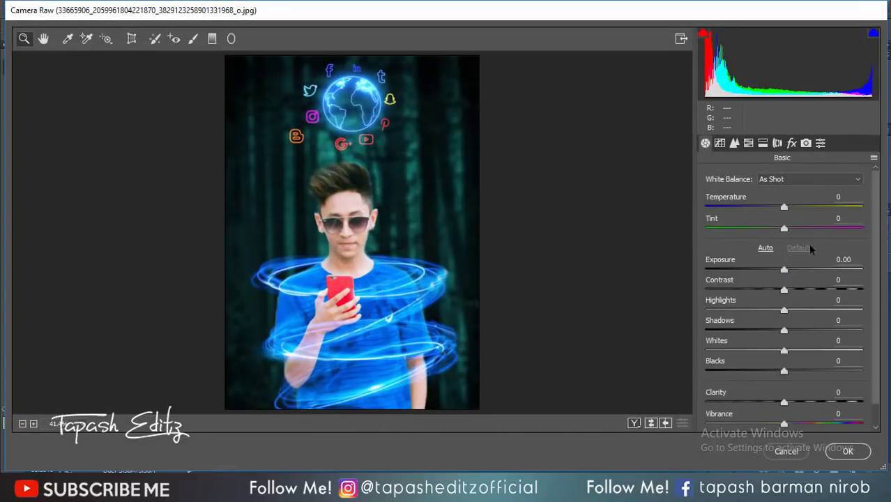
Set Temperature -12, Tint -3, Highlights -32, Whites +18 and Blacks -37.
drag(784, 208, 771, 207)
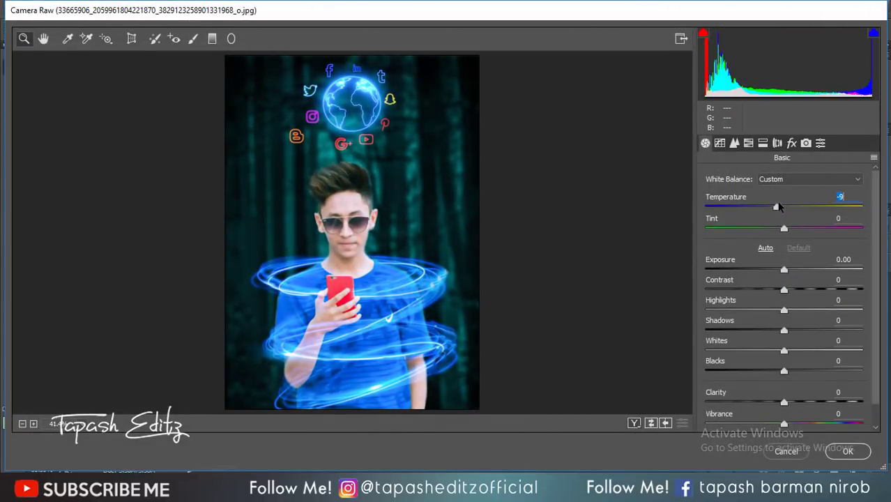
mouse_move(774, 207)
mouse_down()
mouse_move(743, 228)
mouse_move(780, 228)
mouse_up()
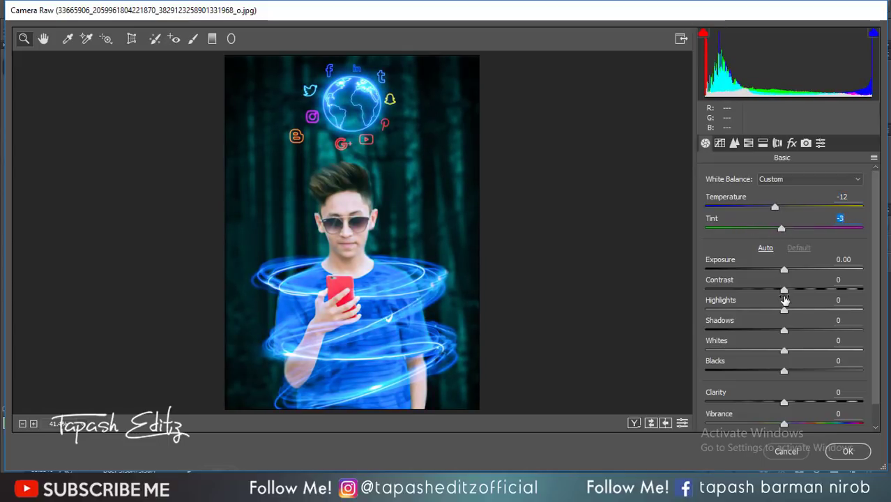
drag(784, 306, 762, 288)
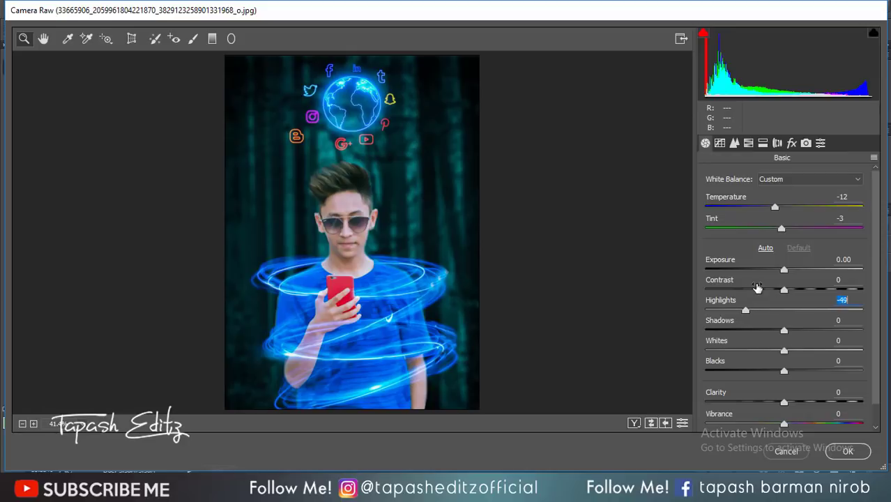
mouse_move(783, 352)
mouse_down()
mouse_move(738, 346)
mouse_move(816, 349)
mouse_move(792, 349)
mouse_move(768, 375)
mouse_move(757, 362)
mouse_up()
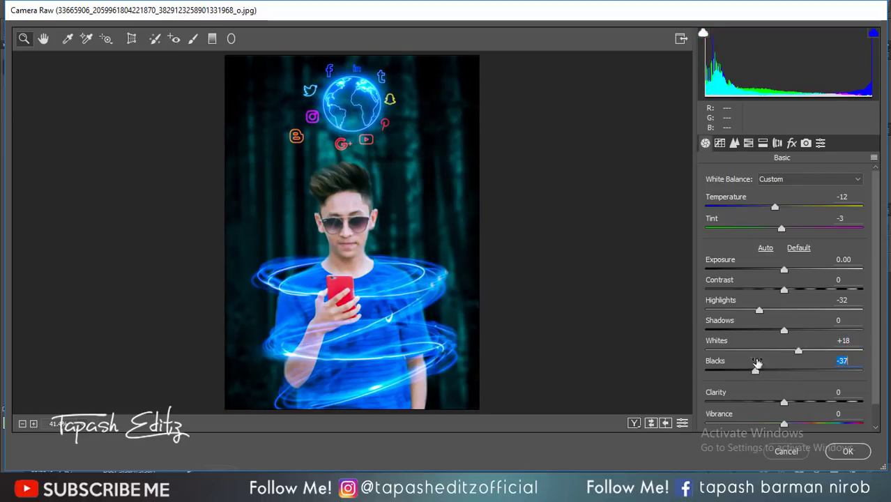
click(748, 143)
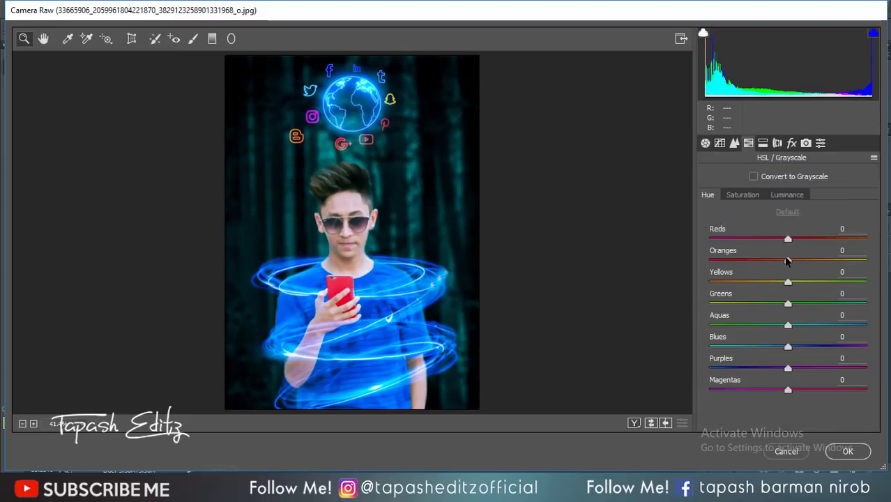
Shift hues (Oranges +23, Blues -13, Aquas +72, Greens) and raise Oranges/Aquas luminance to +26/+33.
drag(782, 260, 805, 259)
click(787, 195)
drag(789, 260, 807, 260)
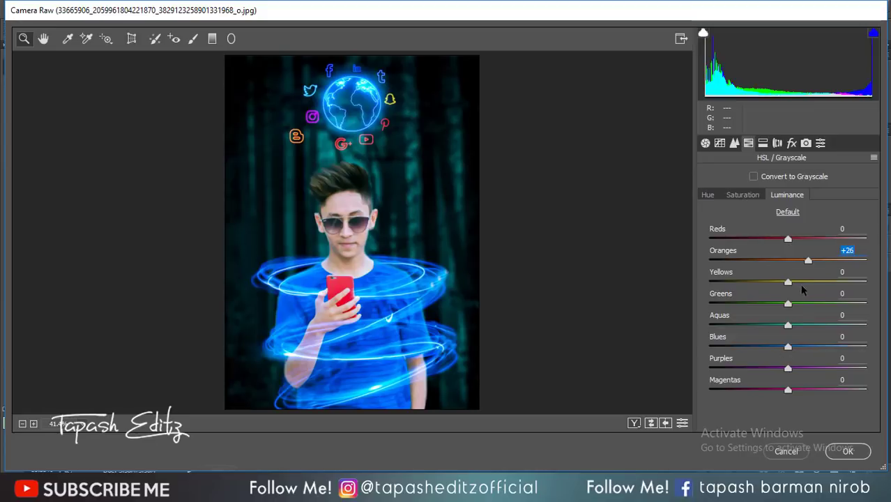
mouse_move(788, 325)
mouse_down()
mouse_move(814, 327)
mouse_move(762, 346)
mouse_move(778, 346)
mouse_up()
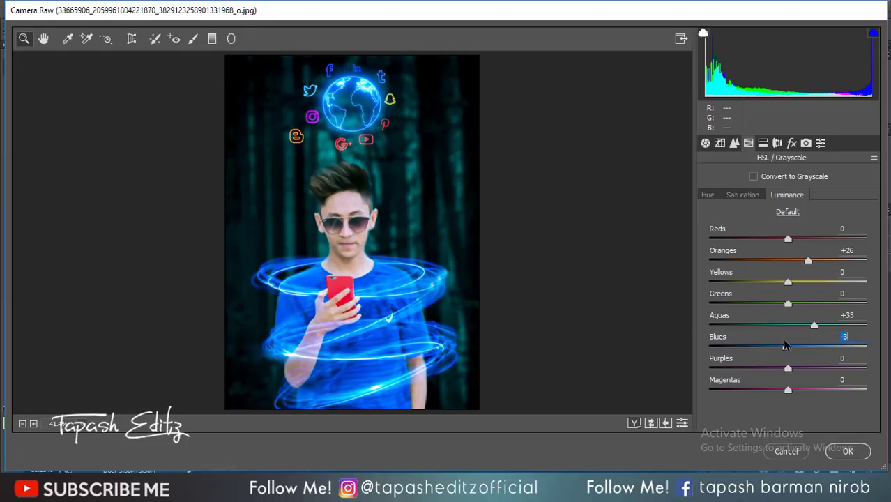
click(708, 195)
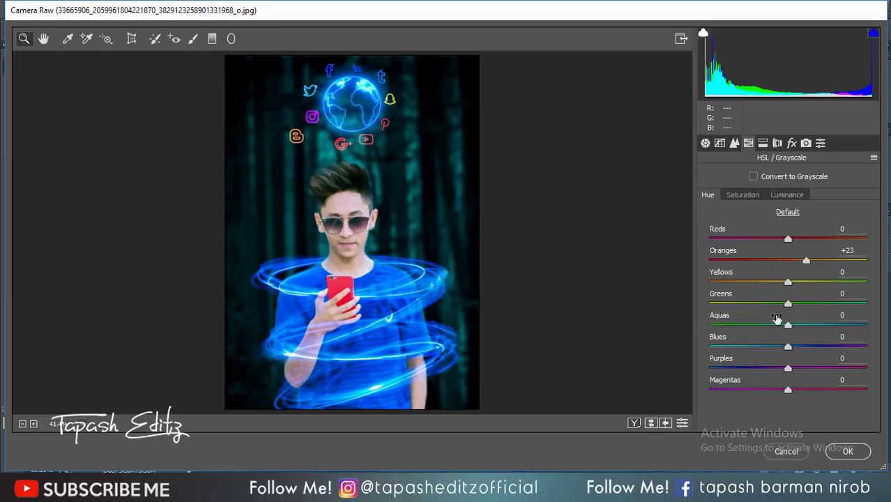
mouse_move(788, 347)
mouse_down()
mouse_move(778, 346)
mouse_move(791, 347)
mouse_up()
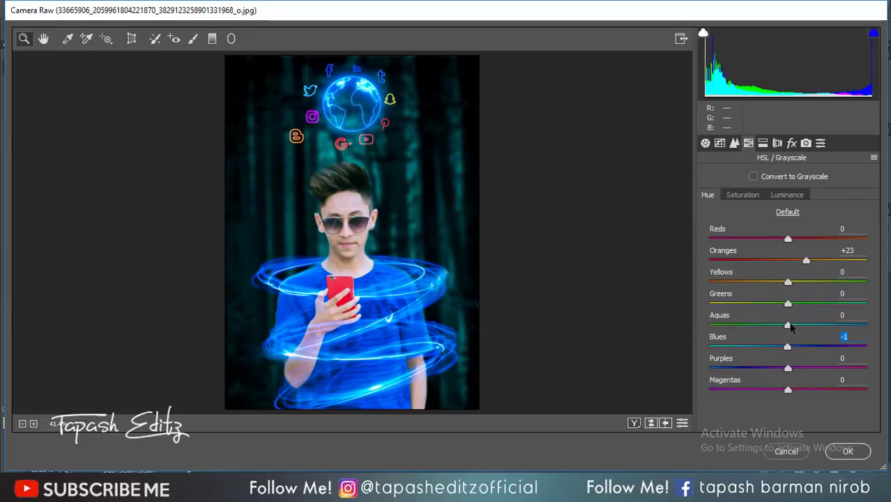
mouse_move(788, 325)
mouse_down()
mouse_move(869, 318)
mouse_move(750, 319)
mouse_move(849, 319)
mouse_move(818, 312)
mouse_move(845, 313)
mouse_up()
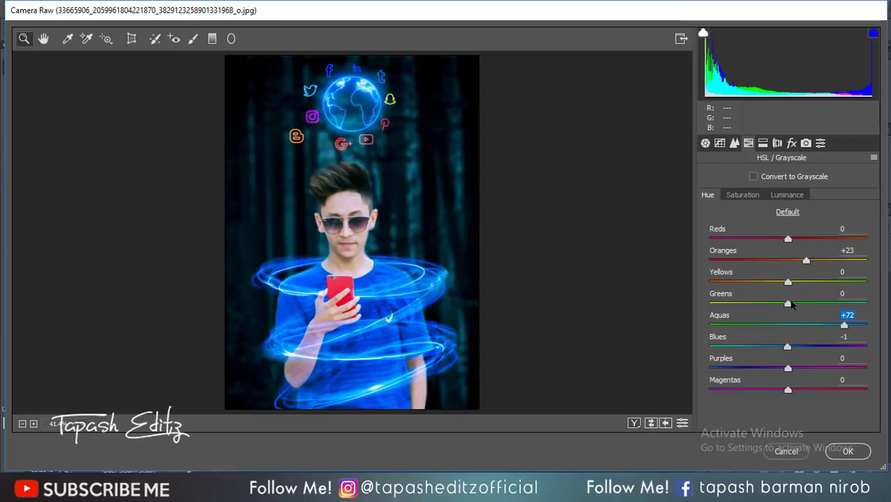
mouse_move(788, 304)
mouse_down()
mouse_move(869, 306)
mouse_move(710, 305)
mouse_up()
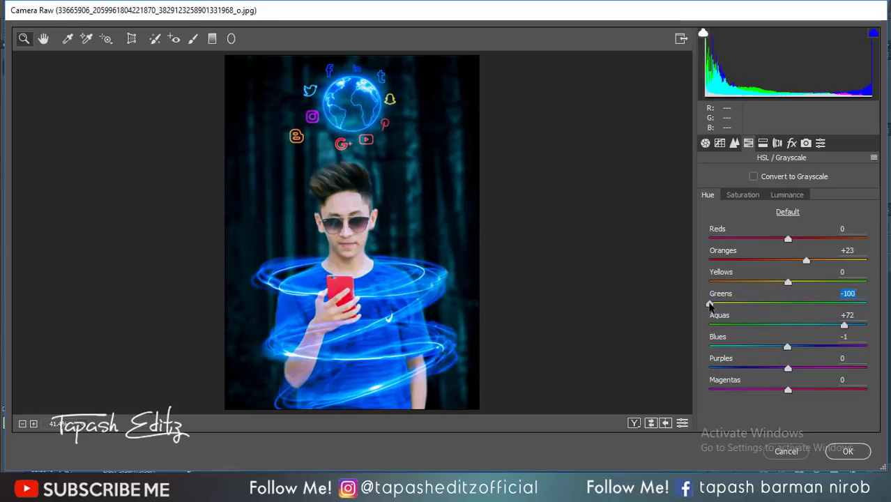
Add a +3 post-crop vignette and apply the Camera Raw grade.
click(794, 144)
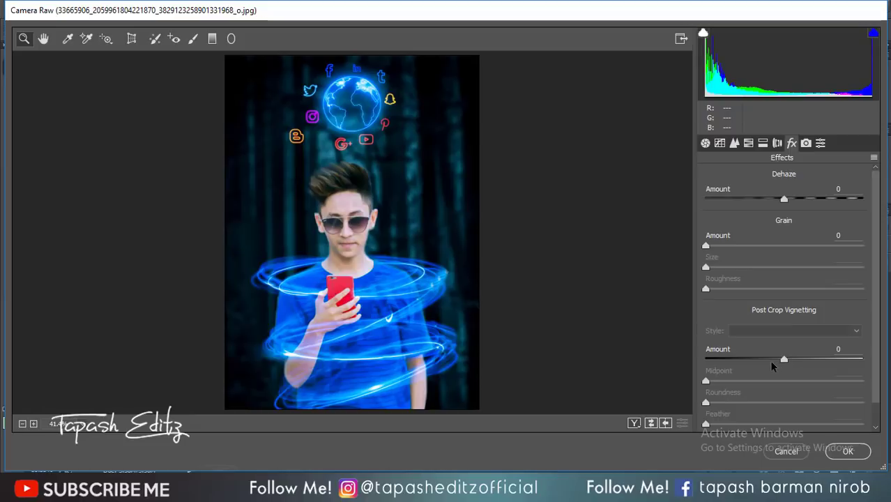
mouse_move(787, 359)
mouse_down()
mouse_move(779, 361)
mouse_move(786, 359)
mouse_up()
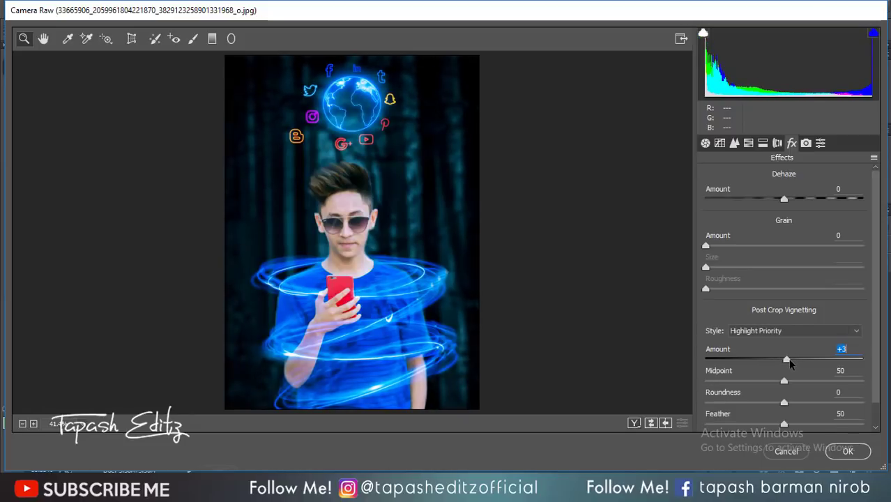
click(847, 451)
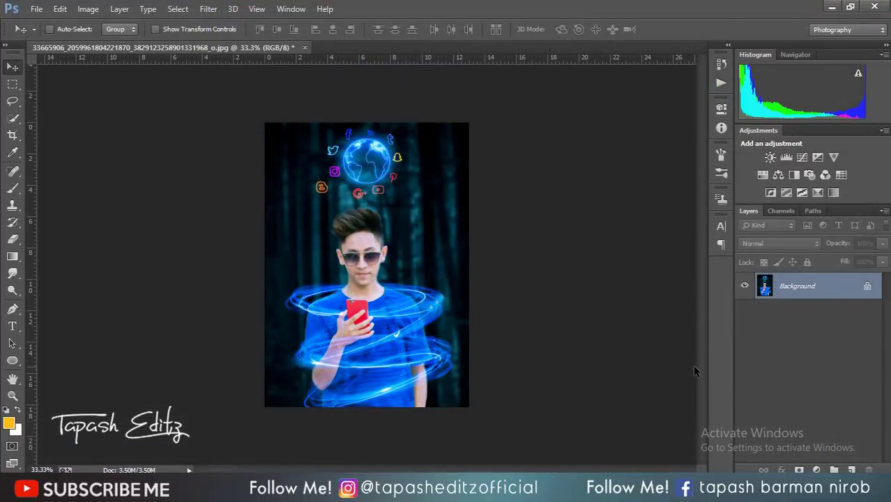
On a new layer, draw an upward dark gradient over the lower photo and compare it on/off.
click(851, 470)
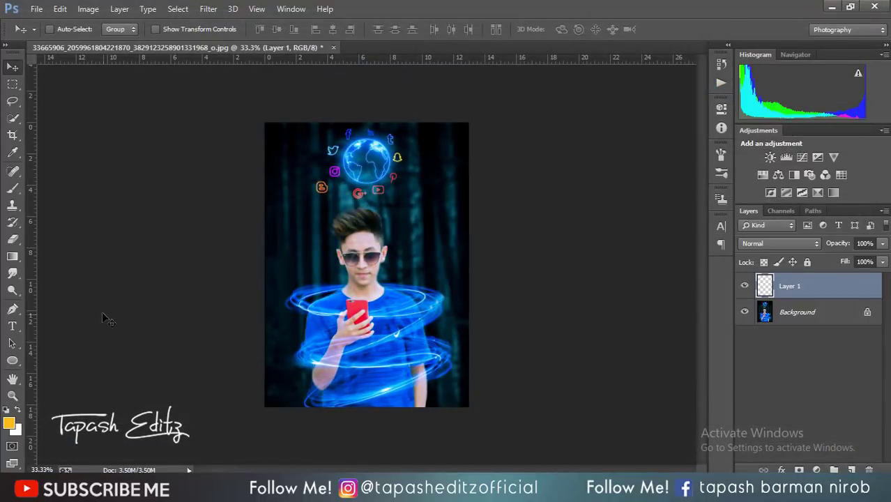
click(12, 256)
drag(340, 429, 321, 182)
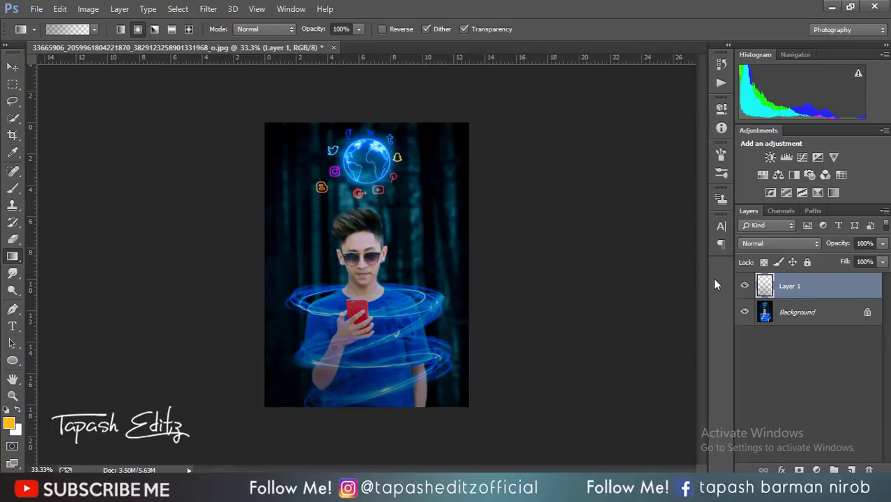
click(744, 285)
click(744, 285)
Shift the gradient layer right and down, then flatten the image.
click(12, 61)
drag(405, 380, 490, 423)
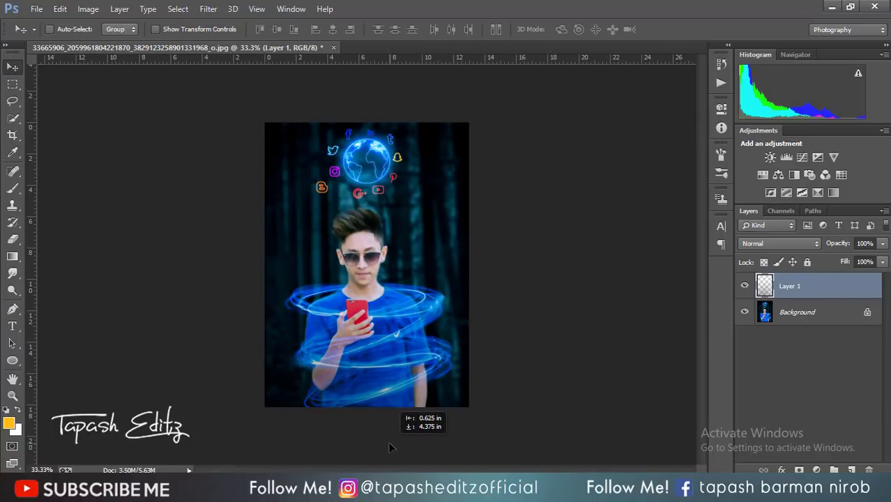
drag(490, 422, 401, 446)
right_click(816, 296)
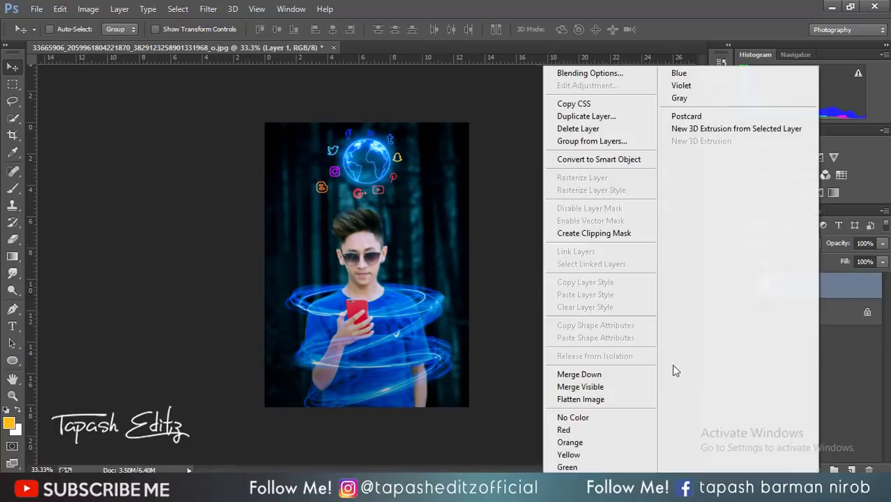
click(614, 398)
Add a Selective Color adjustment with Blacks set to Cyan +14, Yellow -11, Black -6.
click(833, 192)
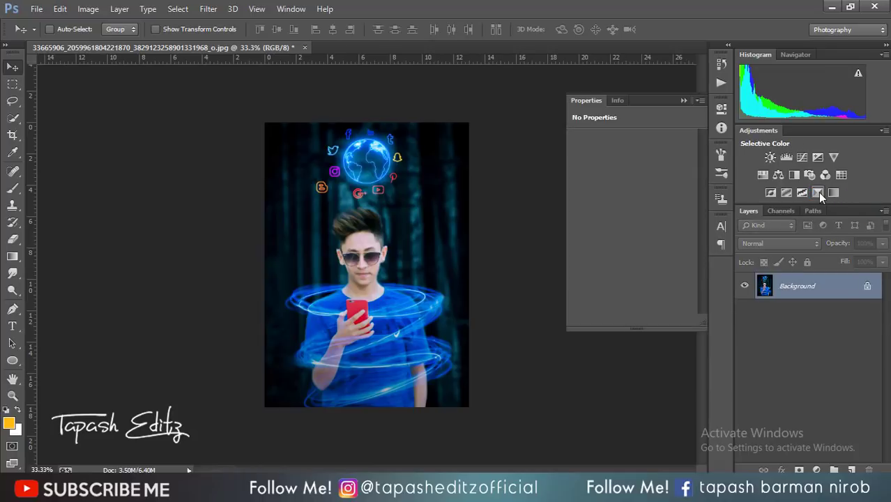
click(635, 157)
click(634, 255)
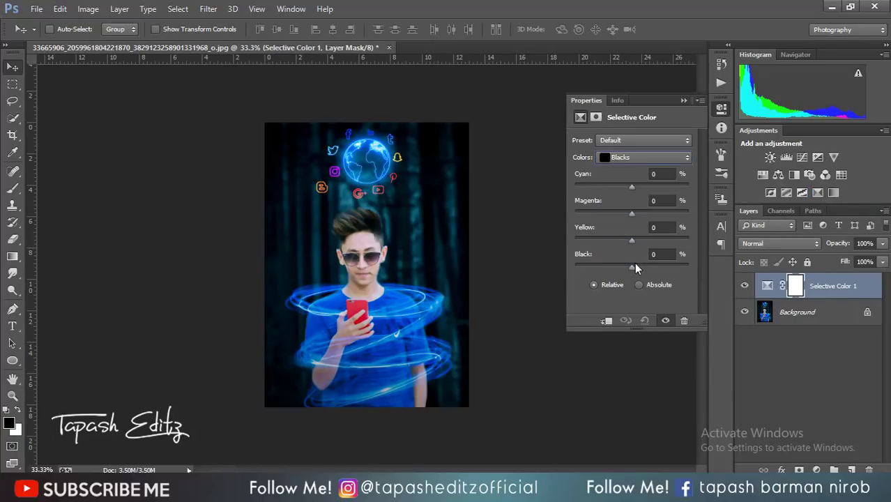
click(629, 264)
drag(629, 264, 627, 263)
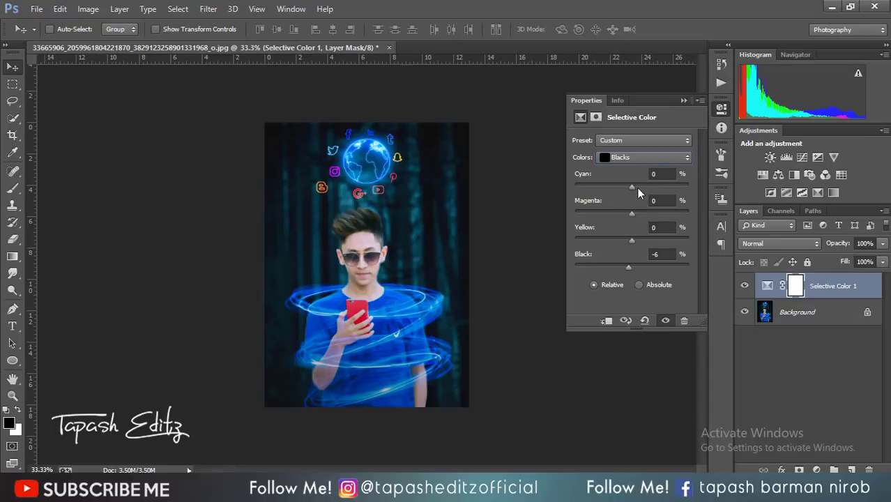
mouse_move(637, 186)
mouse_down()
mouse_move(614, 182)
mouse_move(639, 182)
mouse_move(630, 213)
mouse_up()
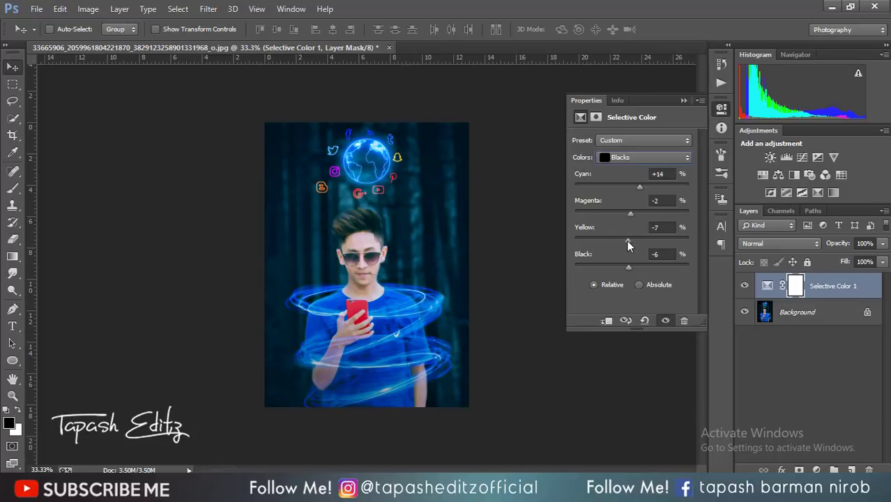
drag(627, 240, 624, 240)
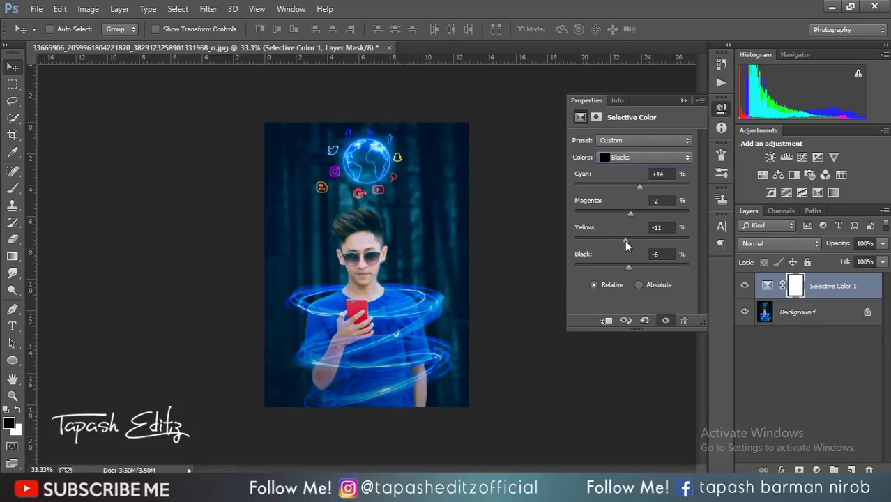
click(681, 101)
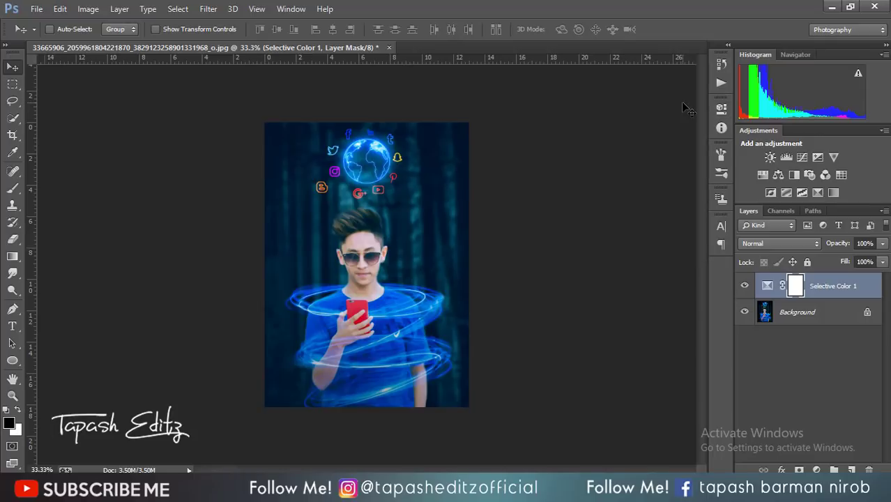
key(ctrl+minus)
key(ctrl+minus)
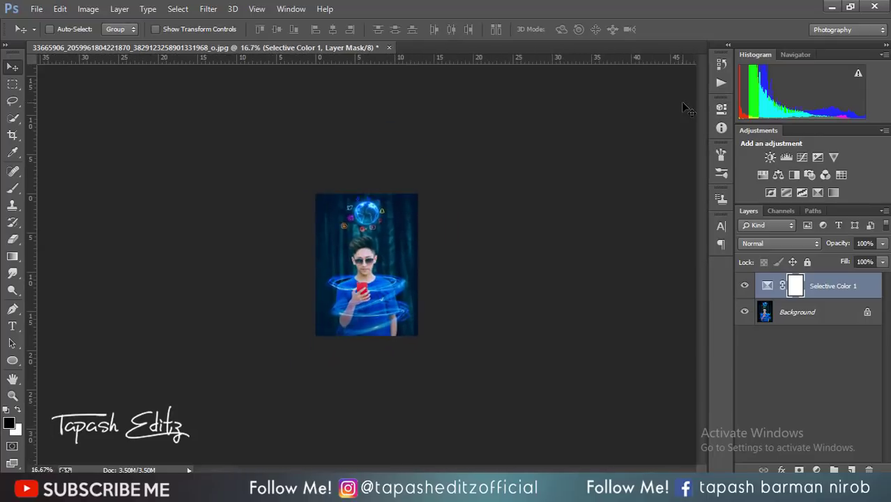
key(ctrl+plus)
key(ctrl+plus)
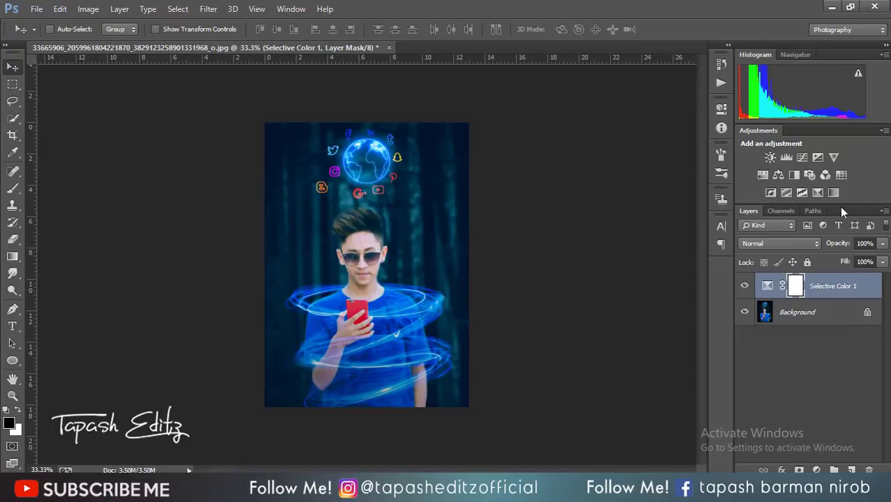
Add a second Selective Color adjustment with Whites set to Cyan -77 and Black -61.
click(818, 193)
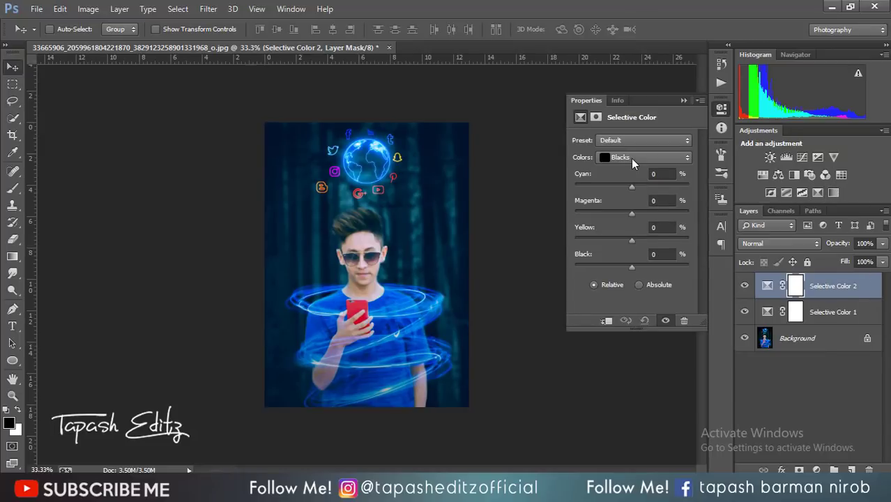
click(630, 158)
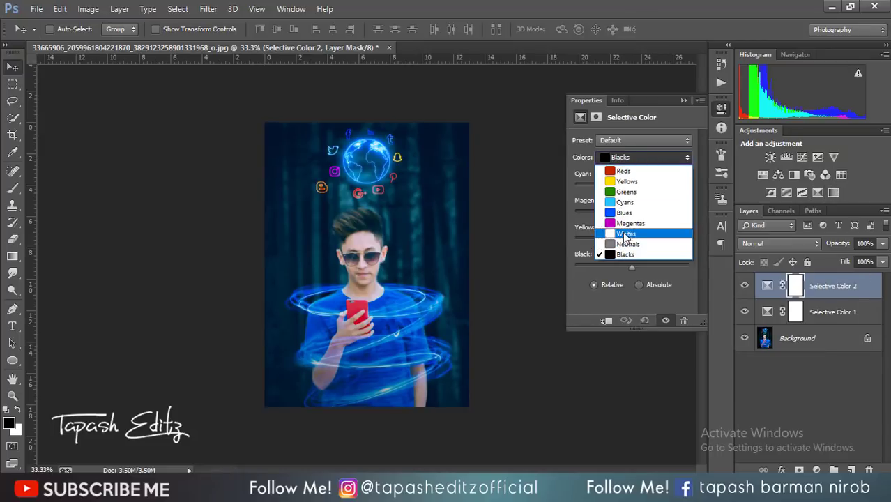
click(625, 234)
mouse_move(631, 266)
mouse_down()
mouse_move(580, 253)
mouse_move(596, 250)
mouse_up()
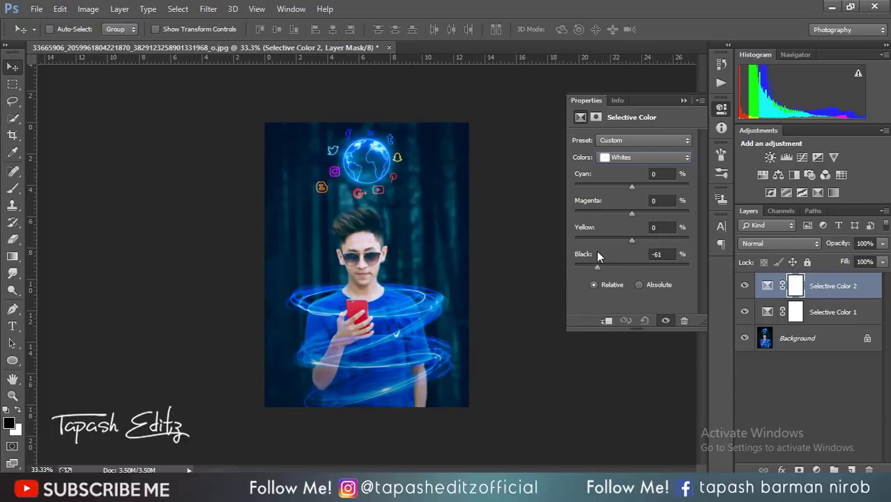
drag(632, 186, 657, 191)
click(682, 101)
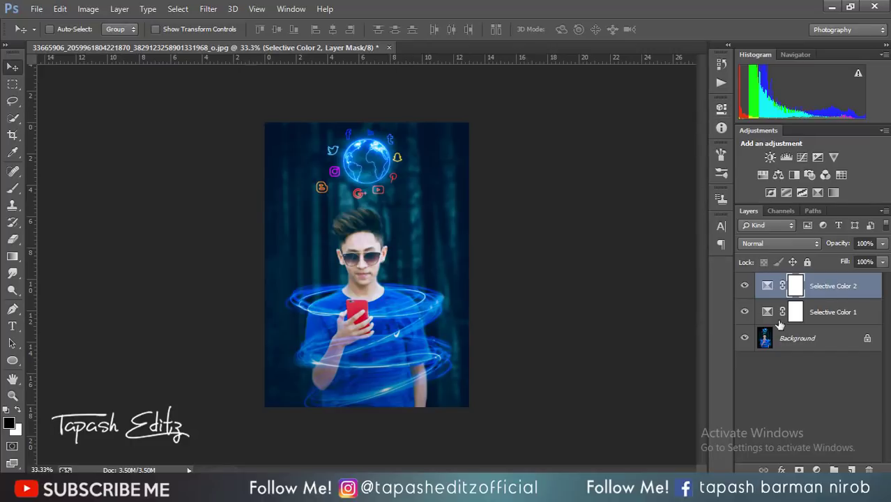
right_click(822, 298)
Flatten, duplicate Background with Ctrl+J, and apply a High Pass filter to the copy.
click(627, 399)
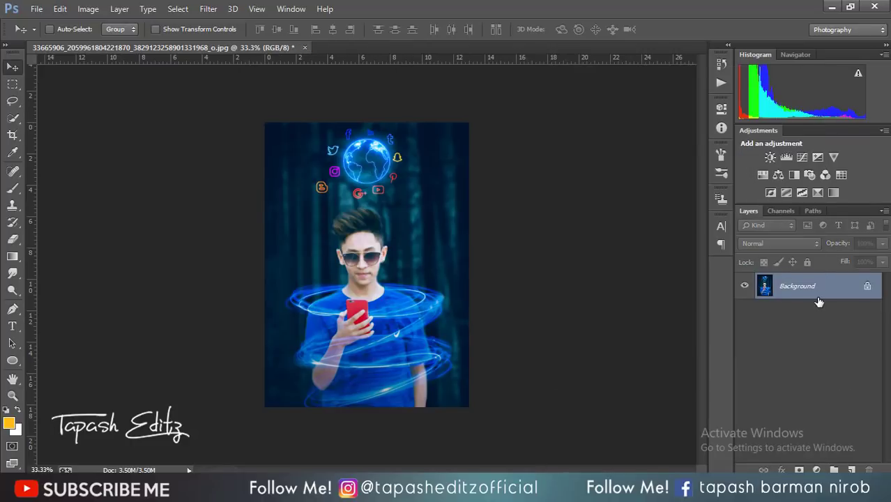
key(ctrl+j)
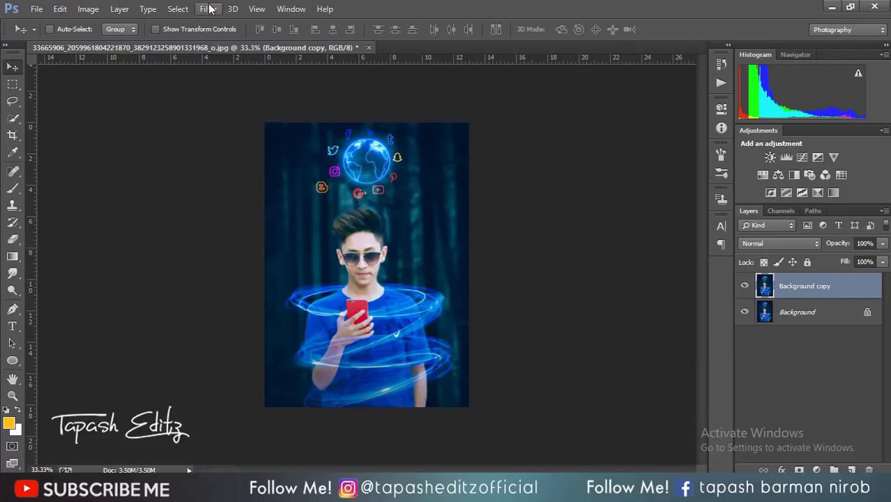
click(208, 8)
click(394, 265)
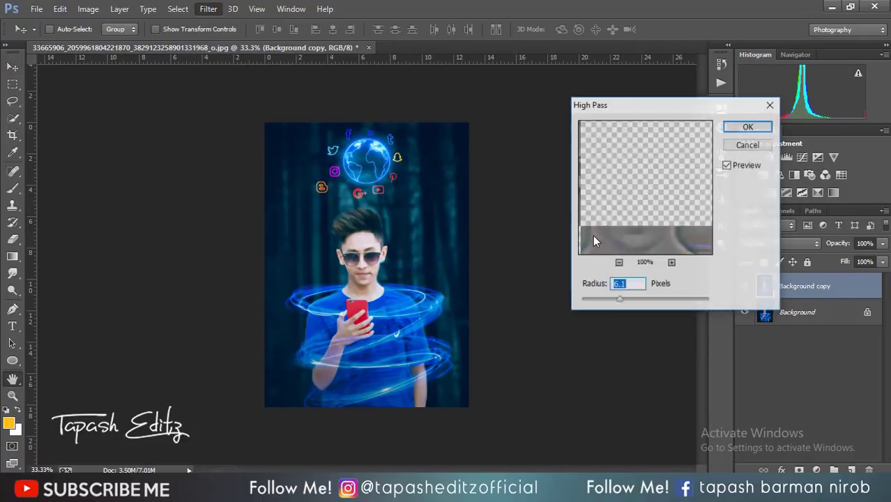
click(763, 125)
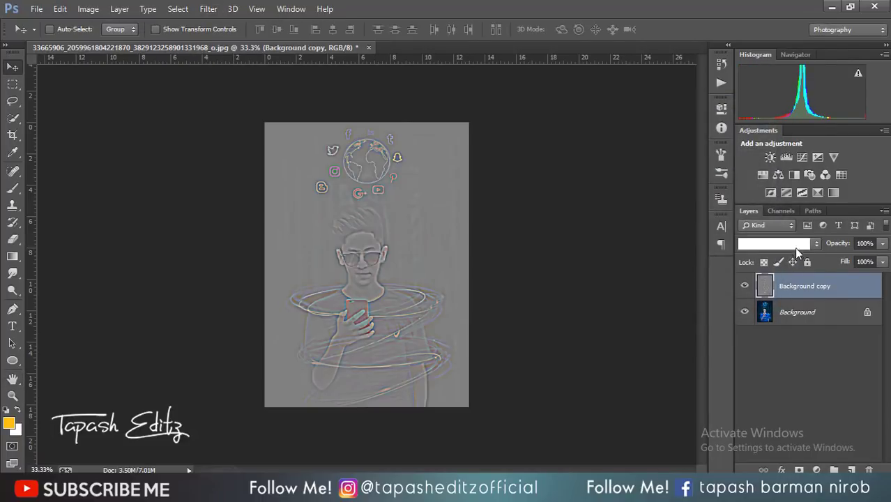
Blend the high-pass copy in Soft Light and toggle it to compare the sharpening.
click(794, 244)
click(753, 174)
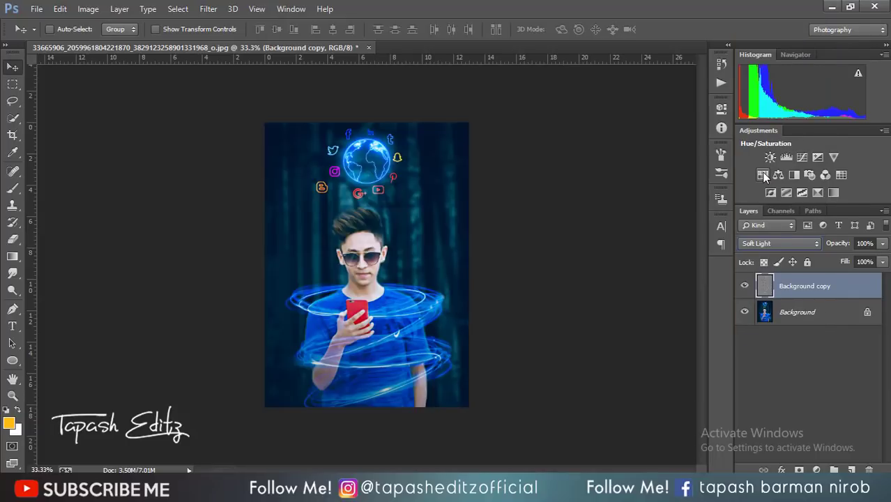
click(745, 285)
click(745, 287)
key(ctrl+minus)
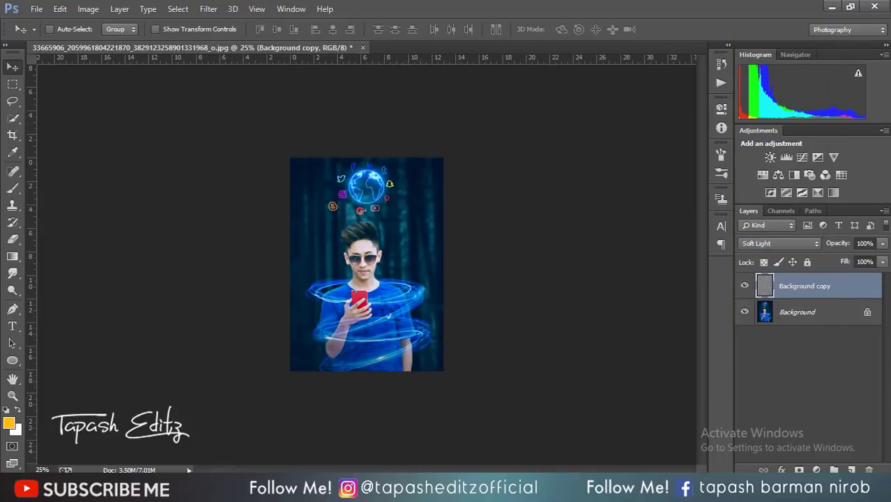